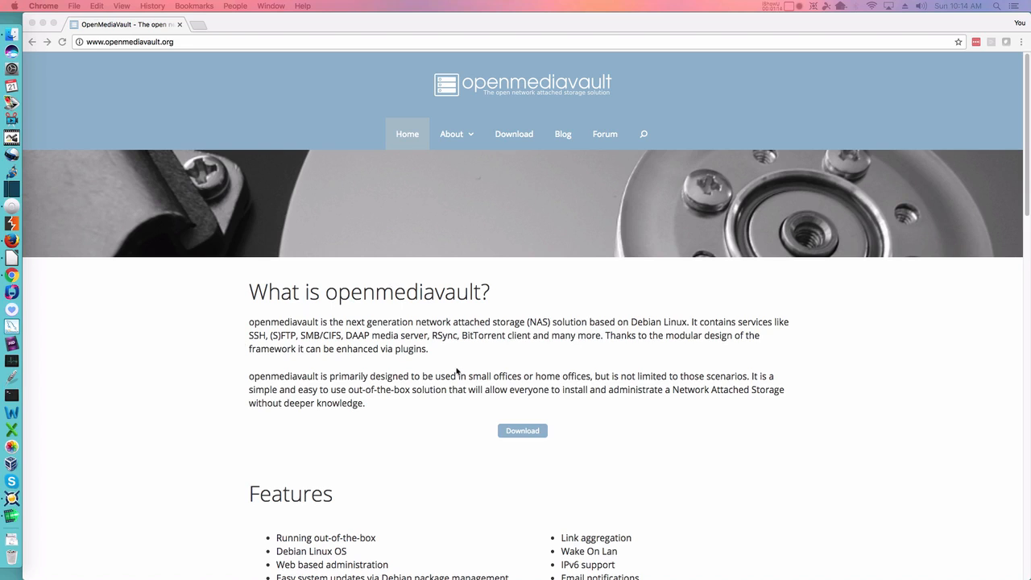
Step: Scroll the openmediavault home page and go to its Download page with the ISO, Packages and Source code sections
{"action": "scroll", "coordinate": [456, 371], "scroll_direction": "down", "scroll_amount": 5}
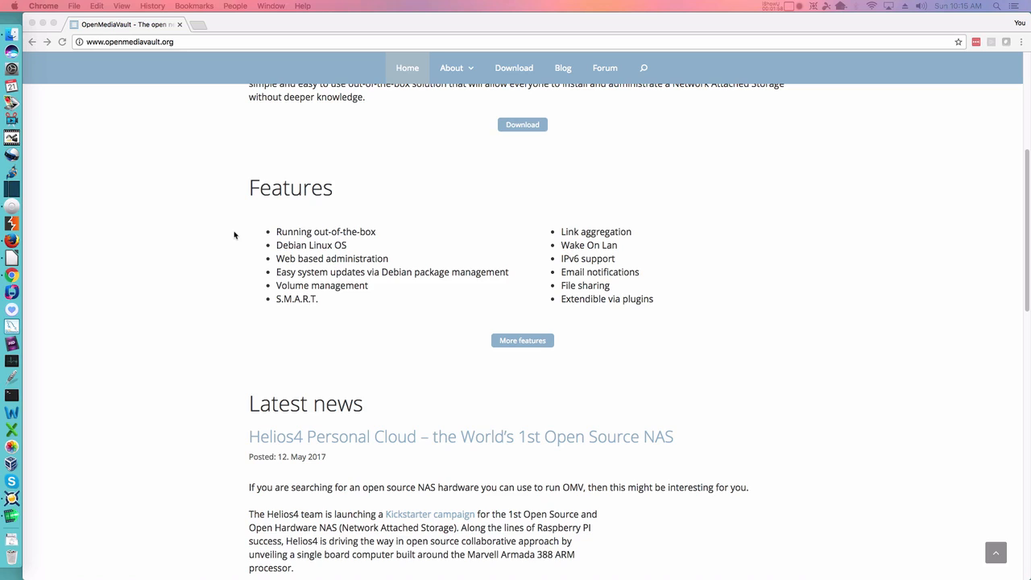
{"action": "left_click", "coordinate": [507, 71]}
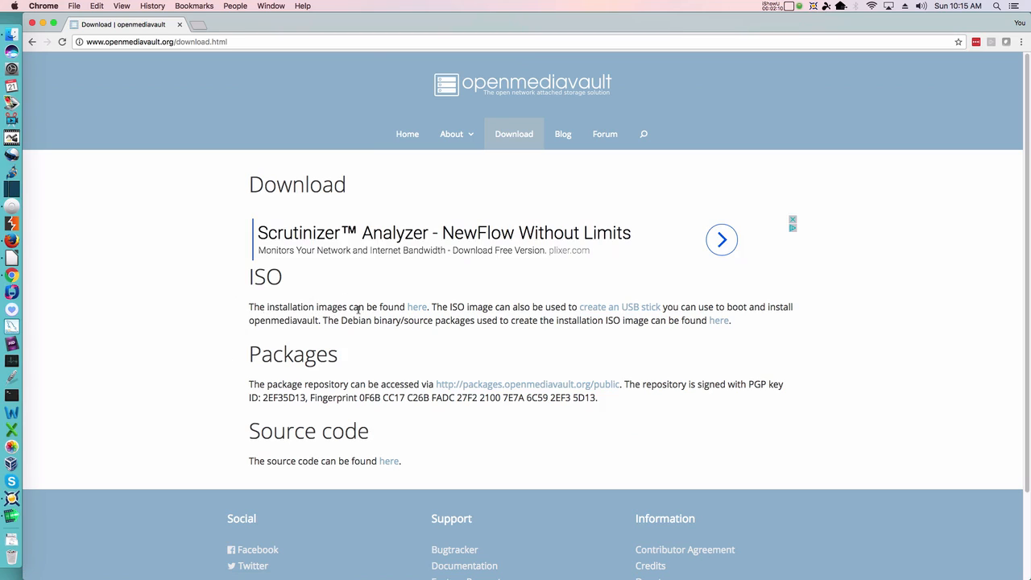
Step: Follow the installation images link to SourceForge's openmediavault Files page and zoom it in
{"action": "left_click", "coordinate": [416, 309]}
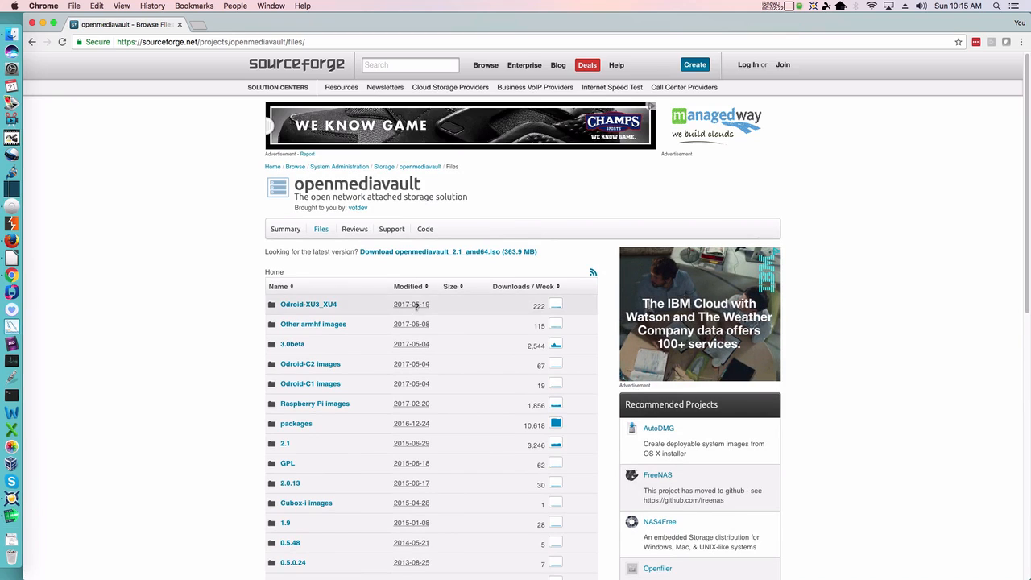
{"action": "scroll", "coordinate": [262, 302], "scroll_direction": "down", "scroll_amount": 2}
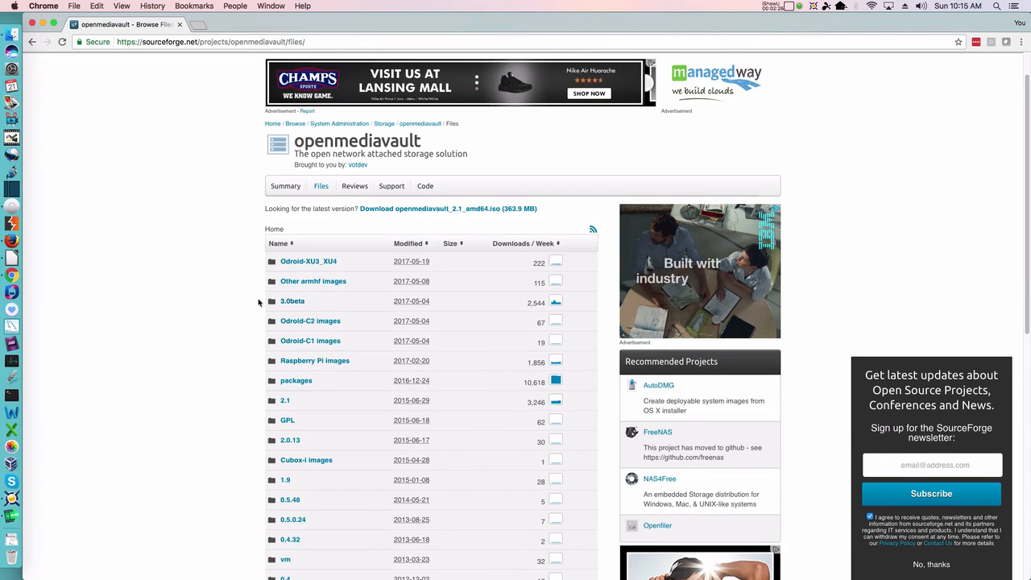
{"action": "key", "text": "super+equal"}
{"action": "key", "text": "super+equal"}
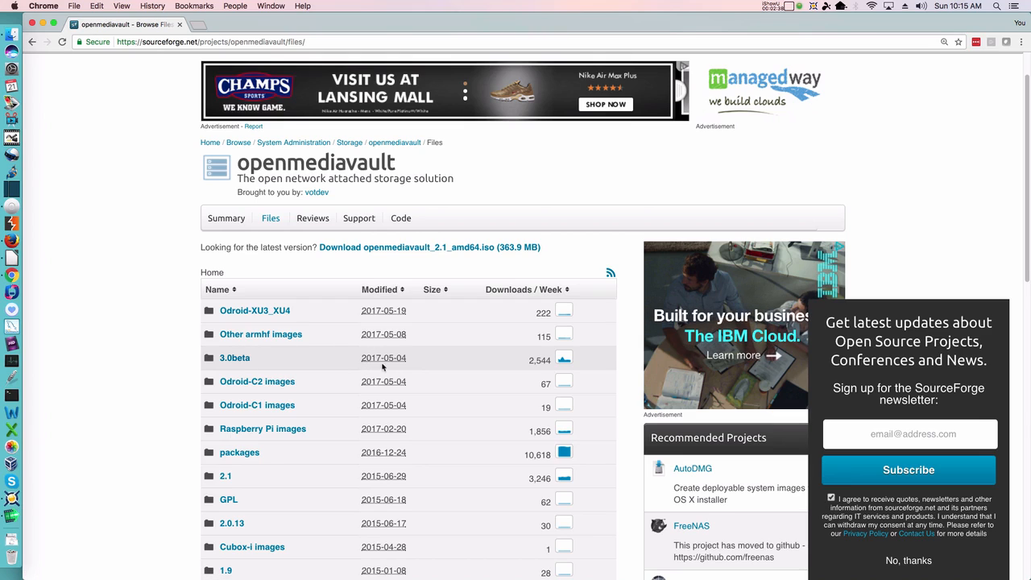
Step: Open the 3.0beta folder, dismiss the newsletter popup, and start downloading openmediavault_3.0.74-amd64.iso
{"action": "left_click", "coordinate": [234, 359]}
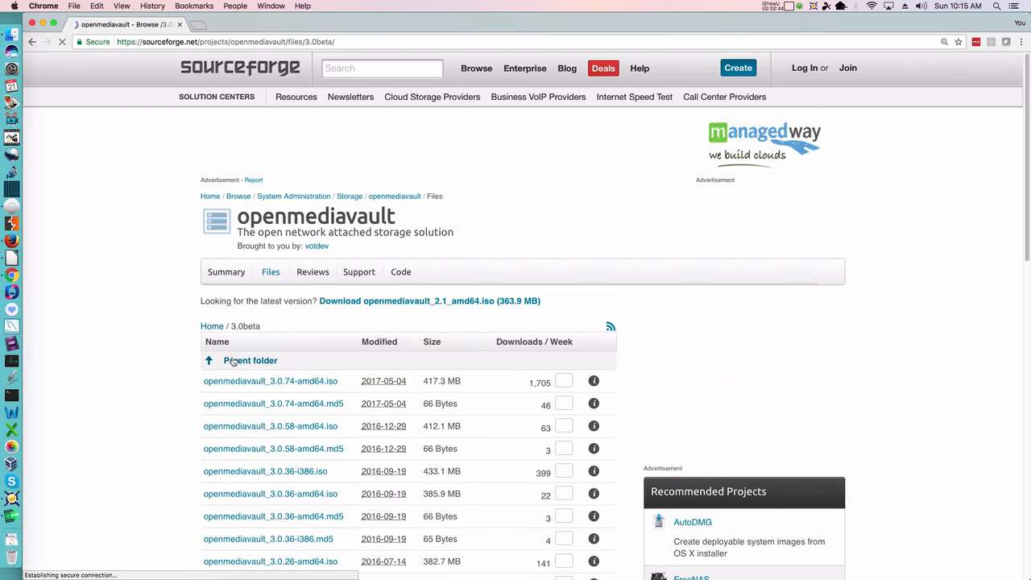
{"action": "scroll", "coordinate": [233, 360], "scroll_direction": "down", "scroll_amount": 3}
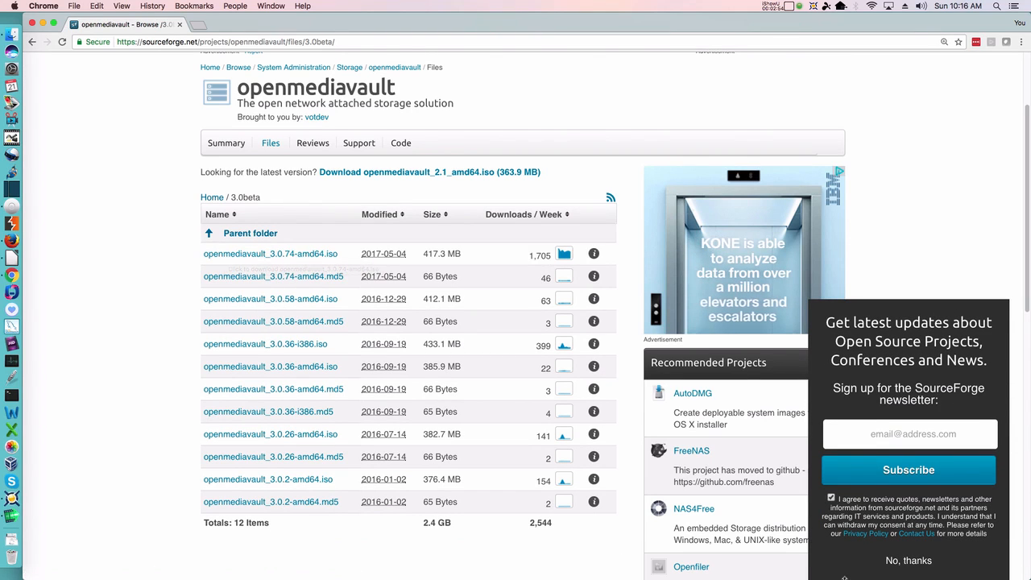
{"action": "left_click", "coordinate": [910, 567]}
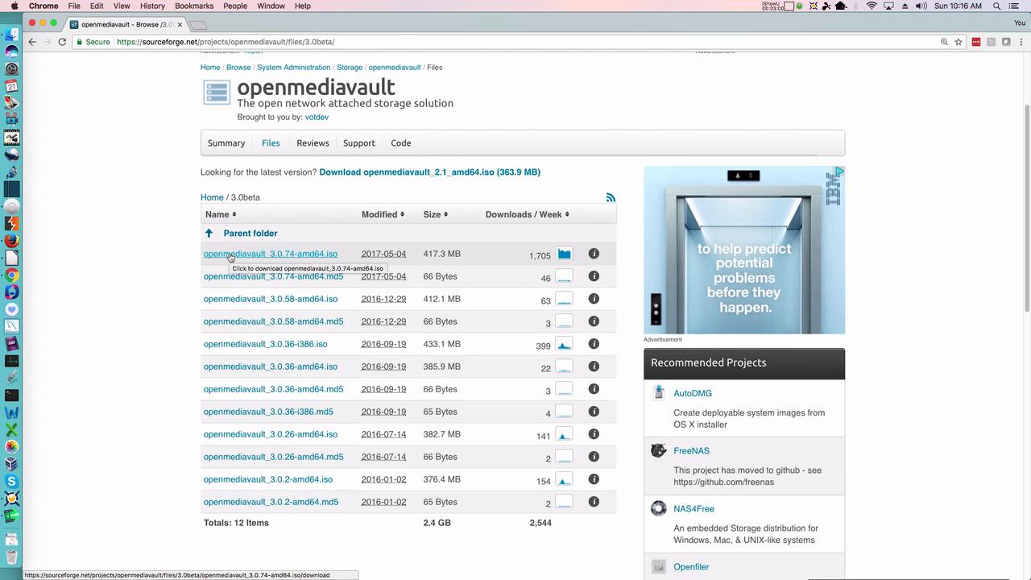
{"action": "left_click", "coordinate": [230, 254]}
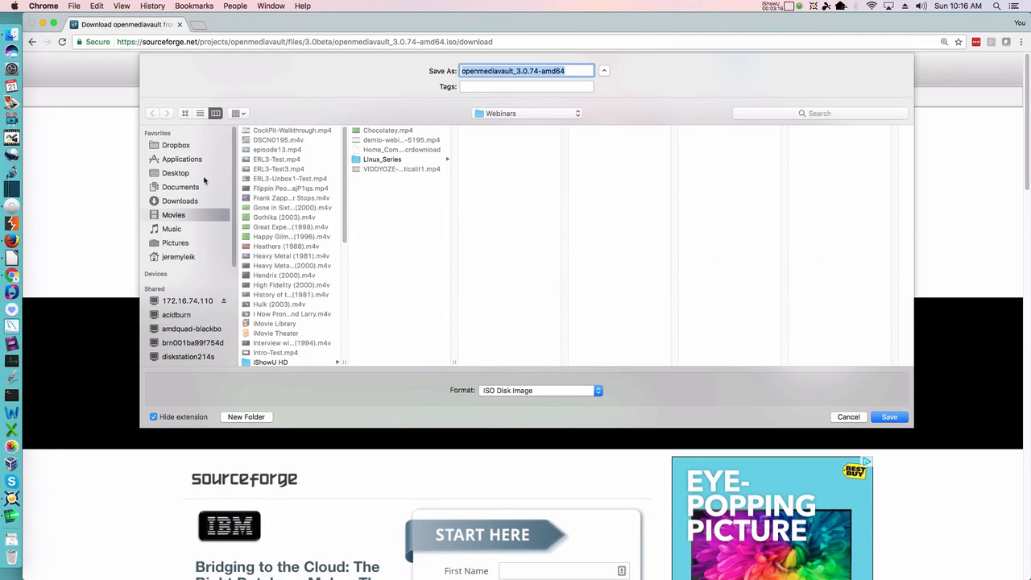
Step: Save the ISO into the Downloads > ISO_2017 folder
{"action": "left_click", "coordinate": [185, 202]}
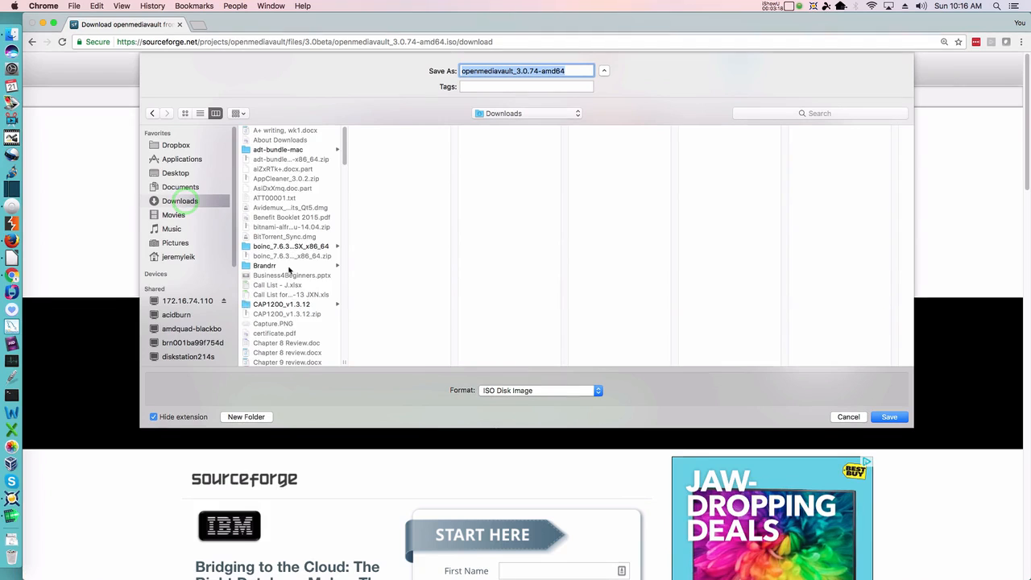
{"action": "scroll", "coordinate": [288, 267], "scroll_direction": "down", "scroll_amount": 10}
{"action": "left_click", "coordinate": [269, 312]}
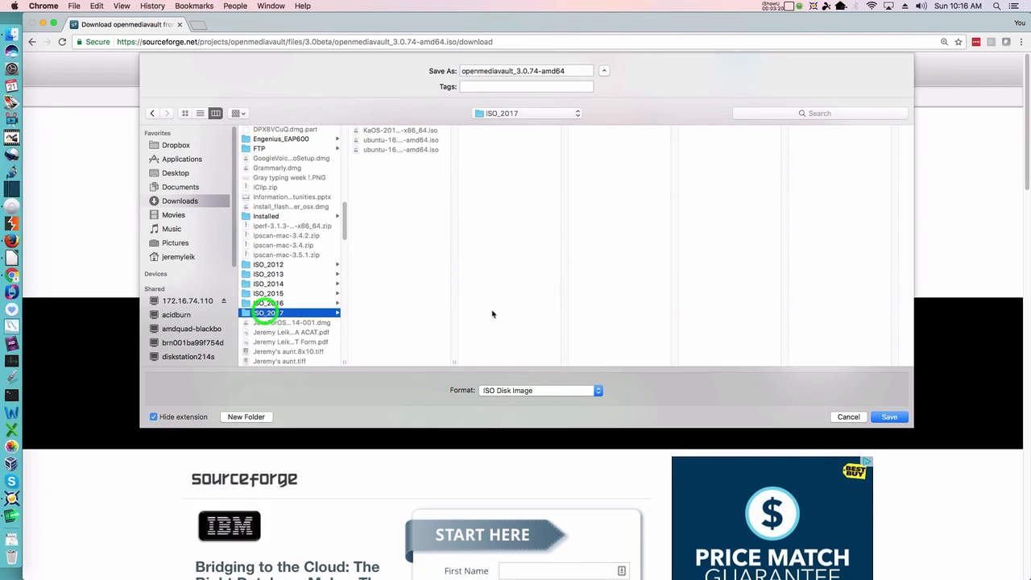
{"action": "left_click", "coordinate": [894, 418]}
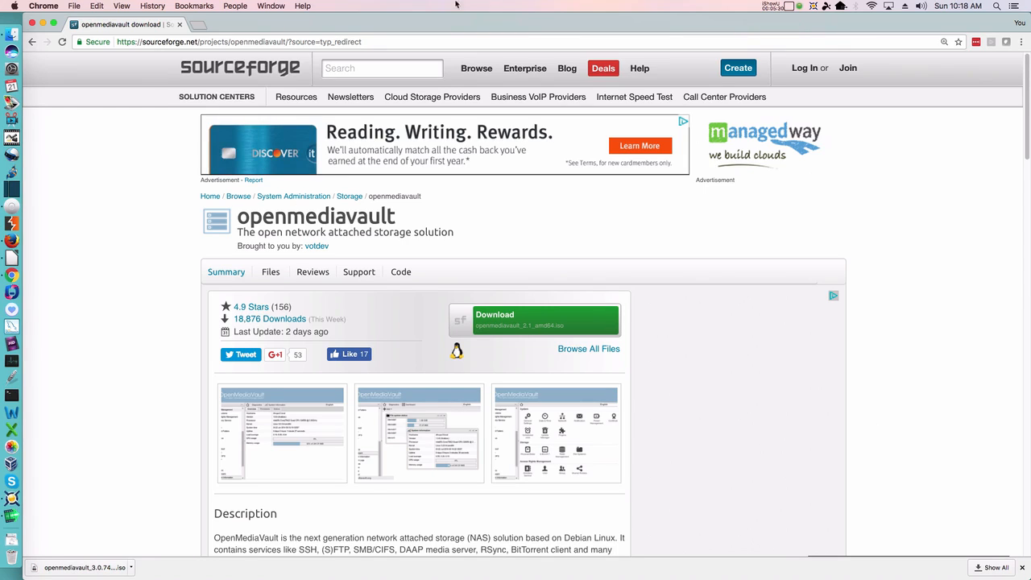
Step: Minimize Chrome, launch VirtualBox through Spotlight, and dismiss the new version notice
{"action": "left_click", "coordinate": [44, 24]}
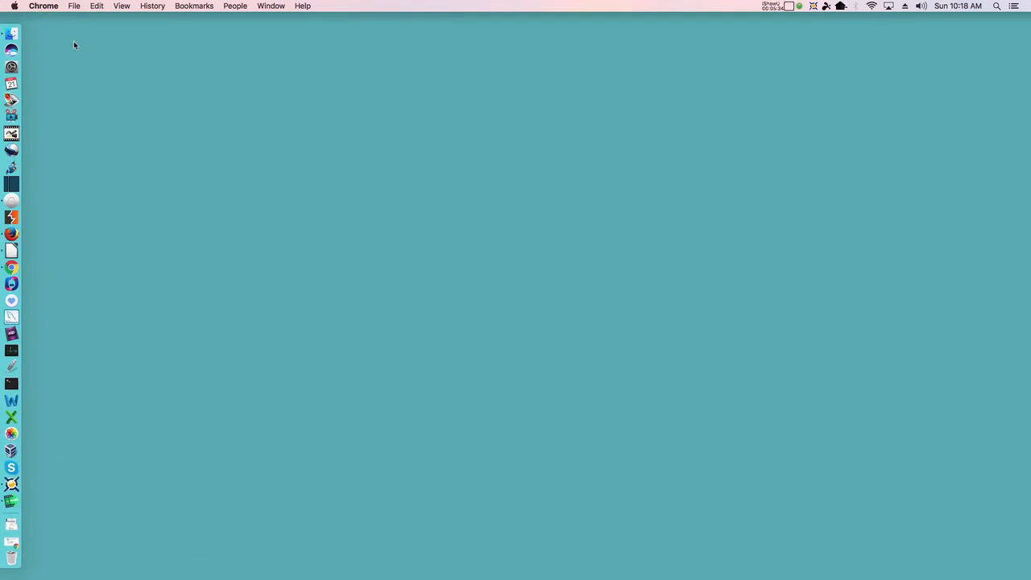
{"action": "left_click", "coordinate": [166, 125]}
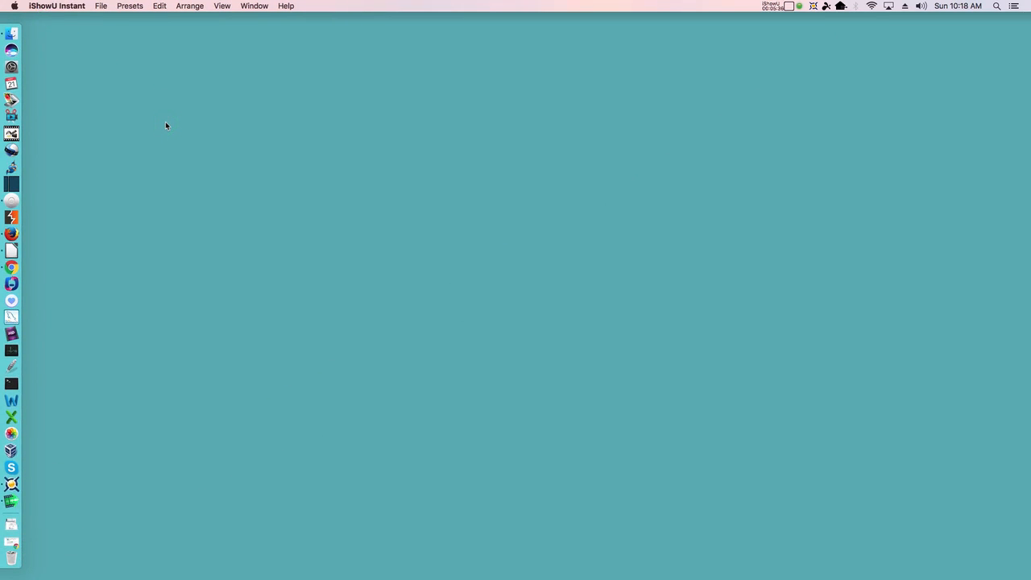
{"action": "key", "text": "super+space"}
{"action": "type", "text": "vi"}
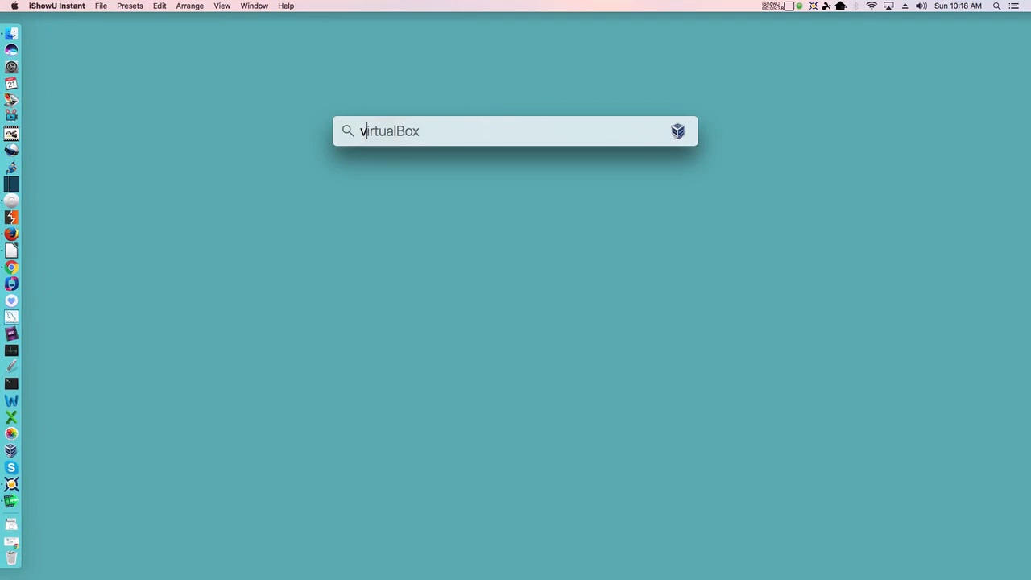
{"action": "key", "text": "Return"}
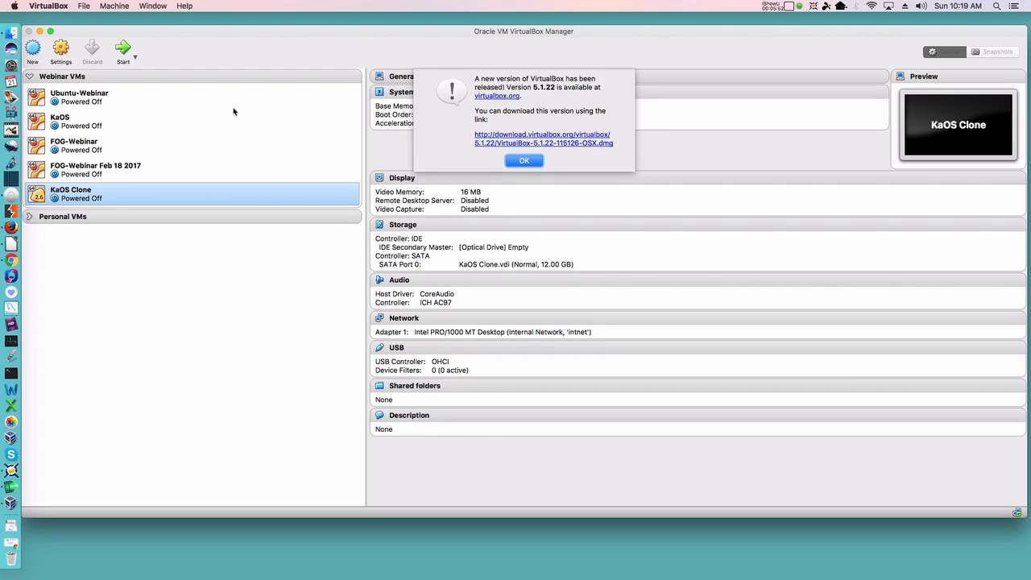
{"action": "left_click", "coordinate": [524, 161]}
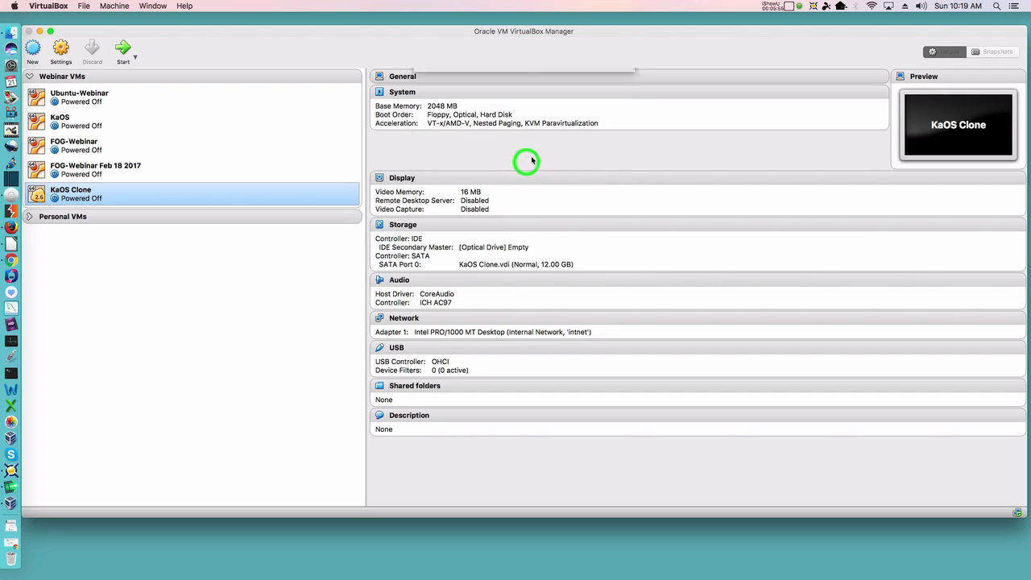
Step: Maximize the VirtualBox Manager, collapse the Webinar VMs group, and start a new virtual machine
{"action": "double_click", "coordinate": [329, 34]}
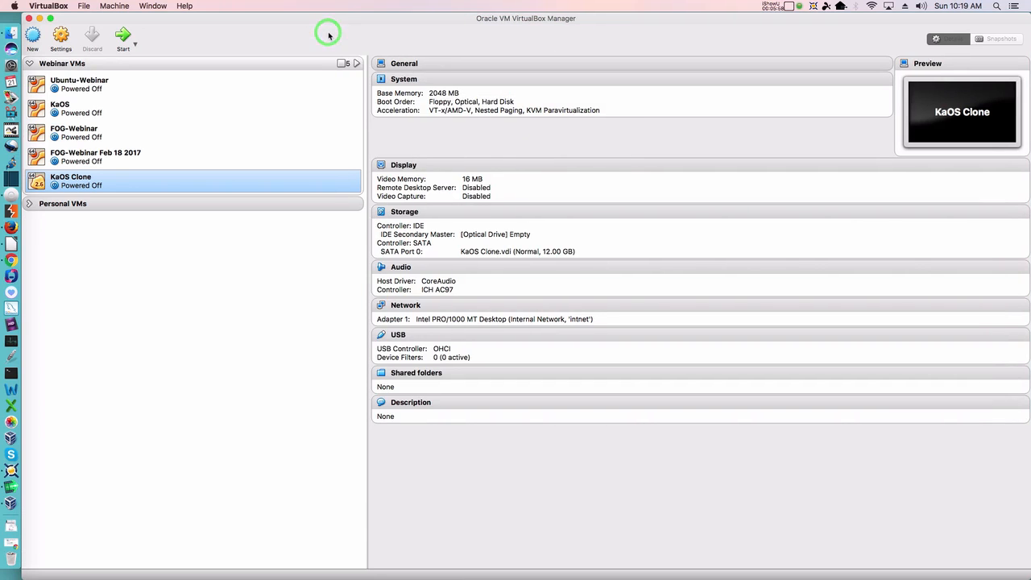
{"action": "left_click", "coordinate": [30, 64]}
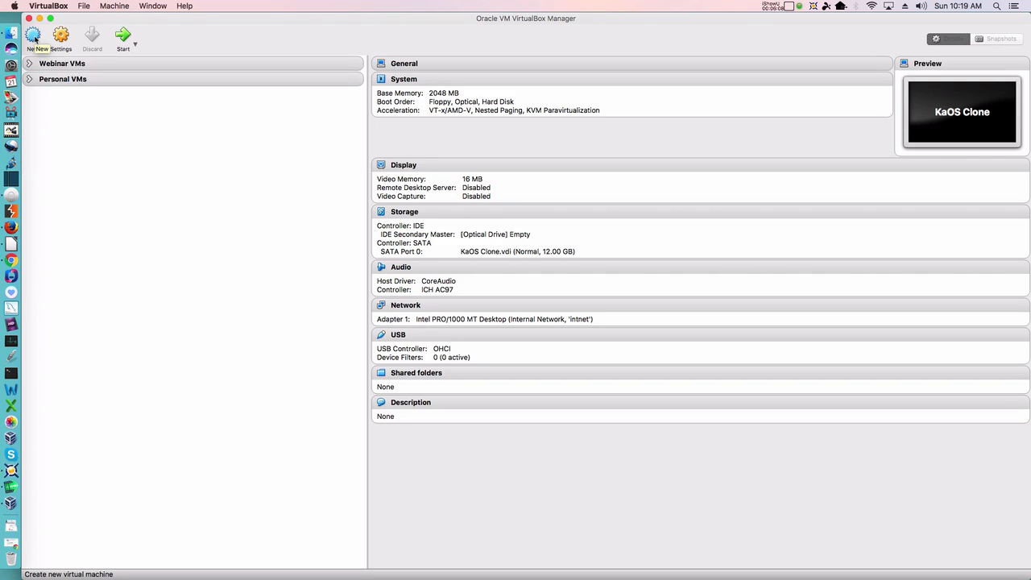
{"action": "left_click", "coordinate": [34, 38]}
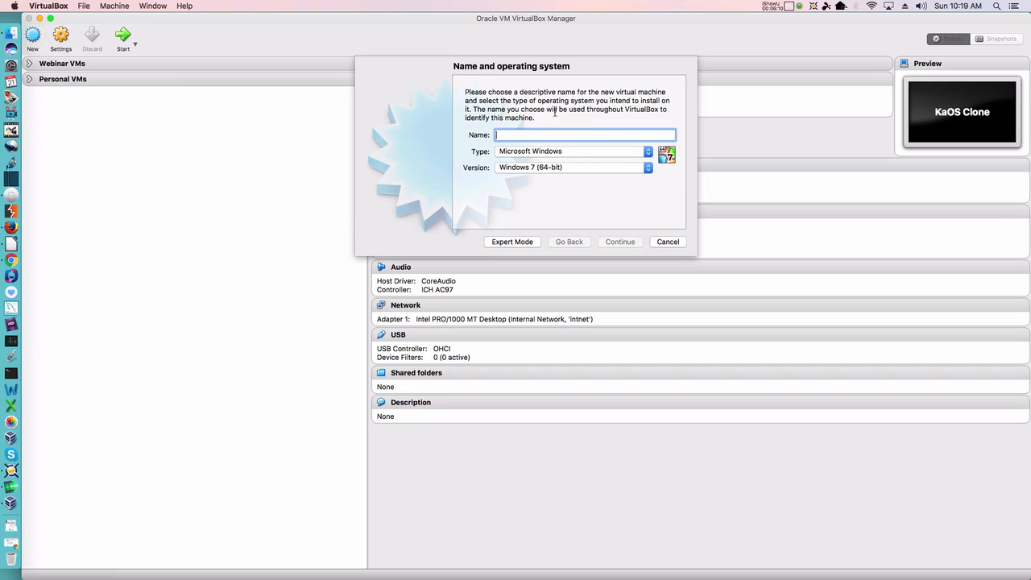
Step: Name the VM OpenMediaVault3Beta, choose Linux / Debian (64-bit), and continue to memory size
{"action": "type", "text": "Op"}
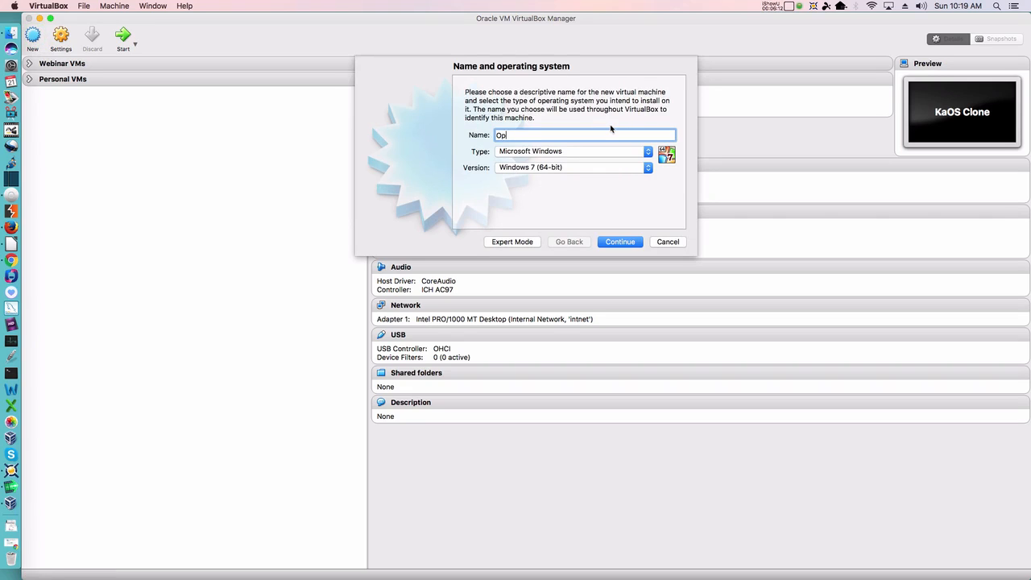
{"action": "type", "text": "enMediaVault3Beta"}
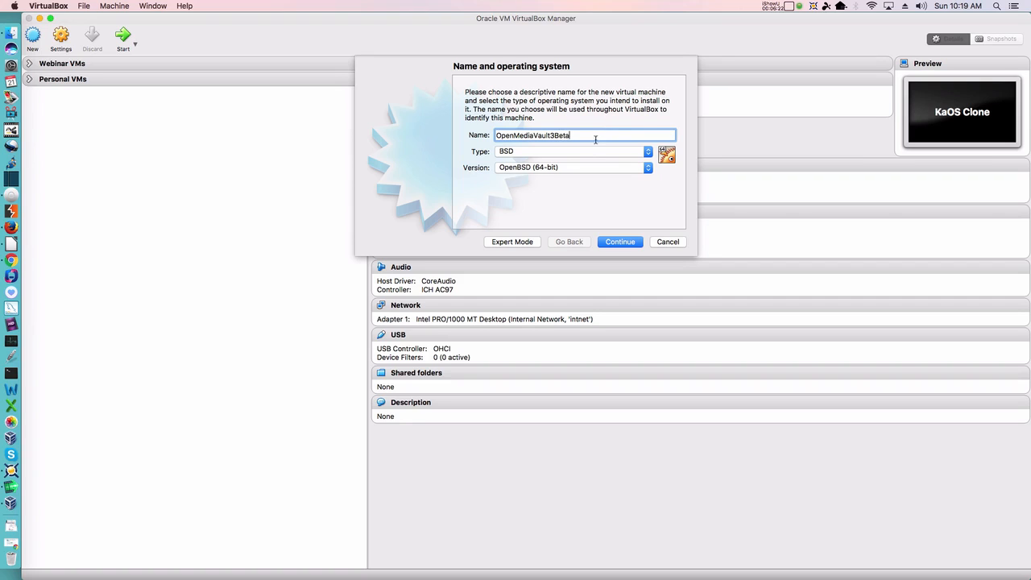
{"action": "left_click", "coordinate": [587, 154]}
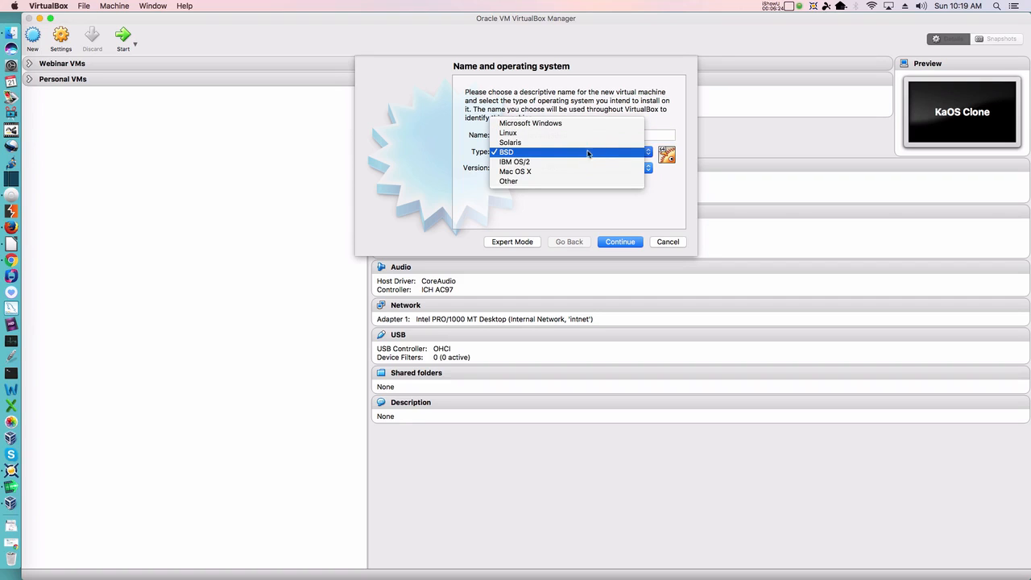
{"action": "left_click", "coordinate": [589, 133]}
{"action": "left_click", "coordinate": [571, 169]}
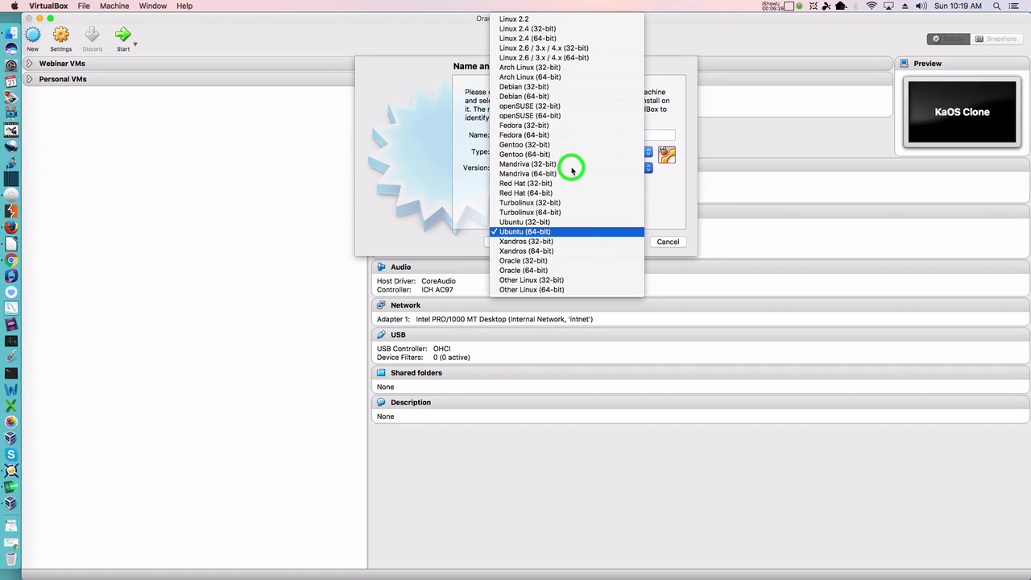
{"action": "left_click", "coordinate": [548, 96]}
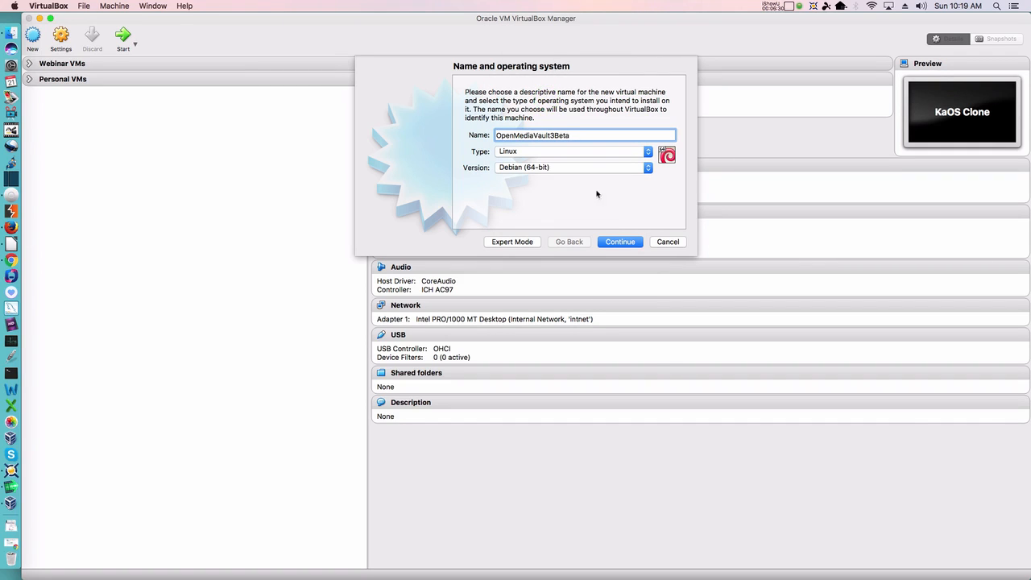
{"action": "left_click", "coordinate": [615, 243]}
Step: Set the machine's memory to 2048 MB
{"action": "double_click", "coordinate": [639, 134]}
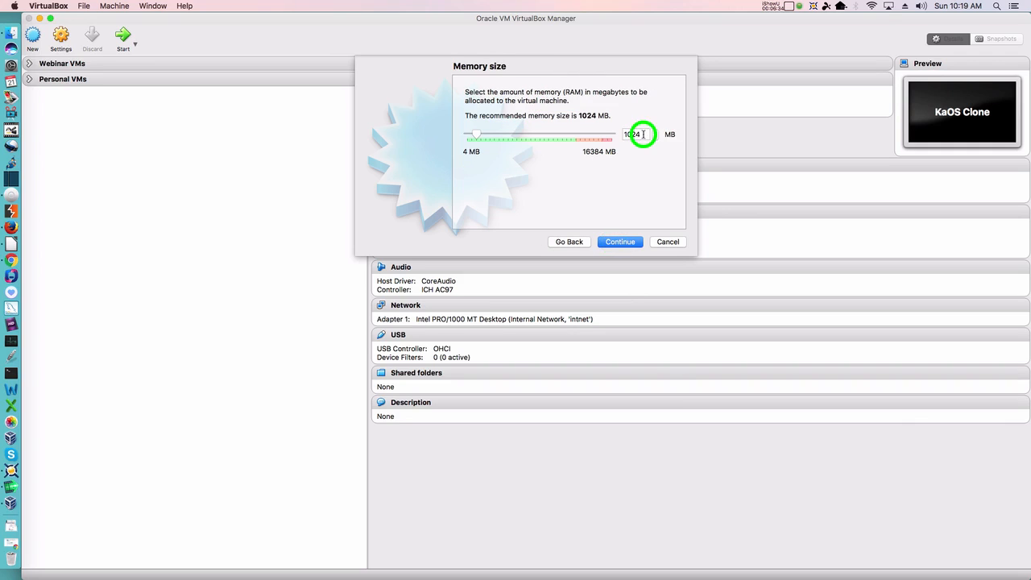
{"action": "type", "text": "2048"}
{"action": "left_click", "coordinate": [619, 242]}
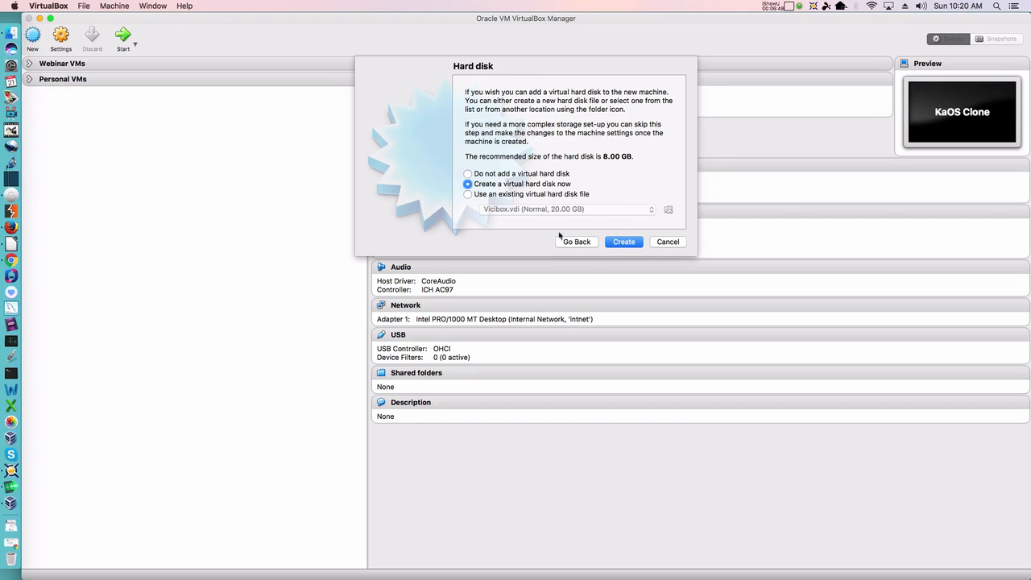
Step: Create a new virtual hard disk, keeping the VDI type and dynamic allocation
{"action": "left_click", "coordinate": [625, 242]}
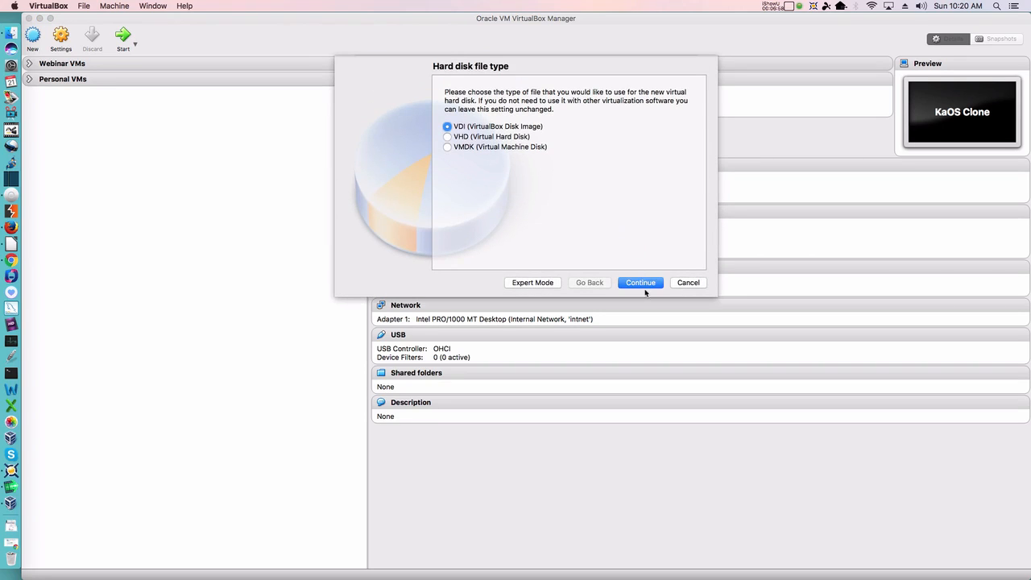
{"action": "left_click", "coordinate": [642, 283]}
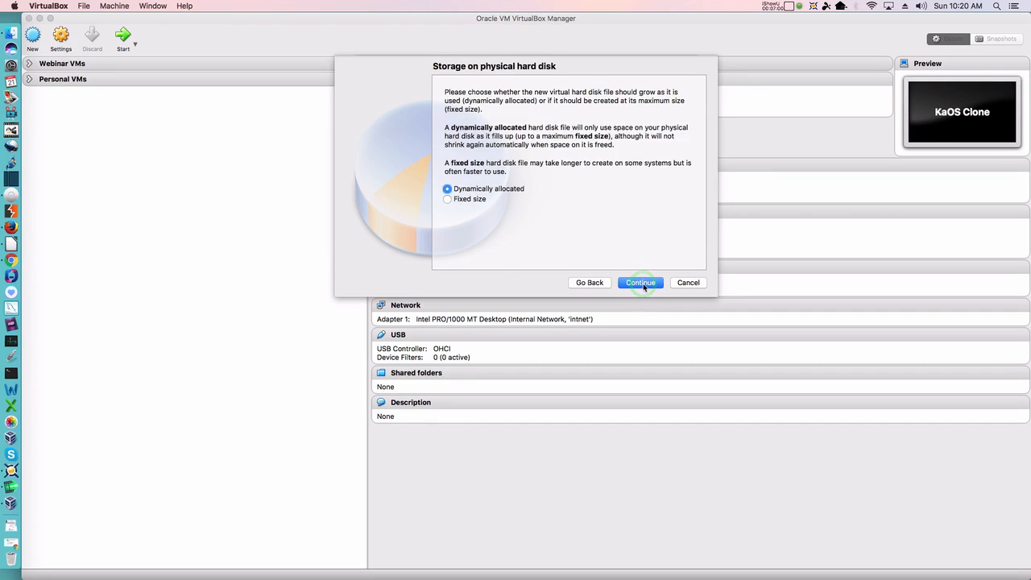
{"action": "left_click", "coordinate": [642, 284]}
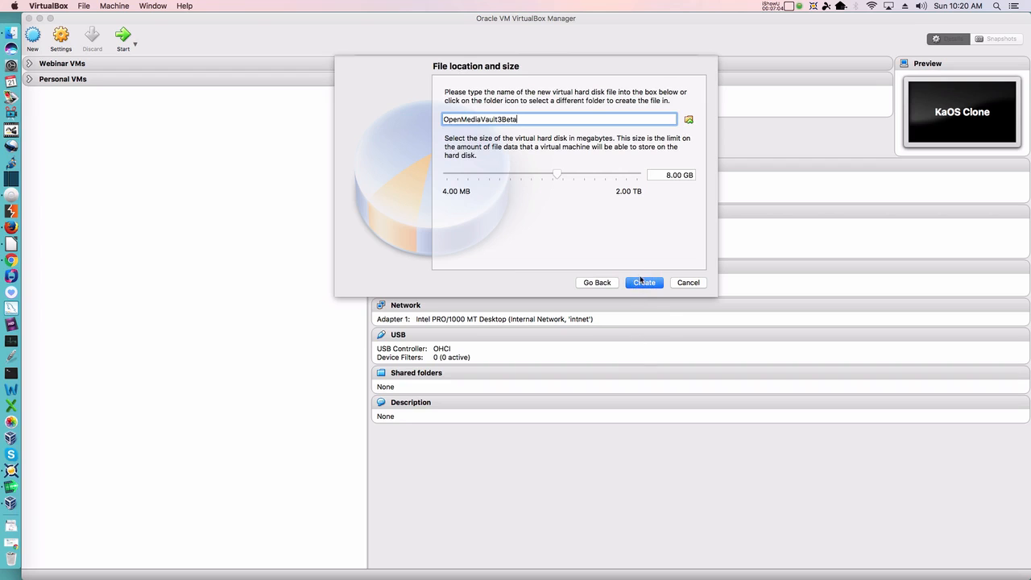
Step: Create the OpenMediaVault3Beta machine with its 8.00 GB disk and open its Settings
{"action": "left_click", "coordinate": [645, 283]}
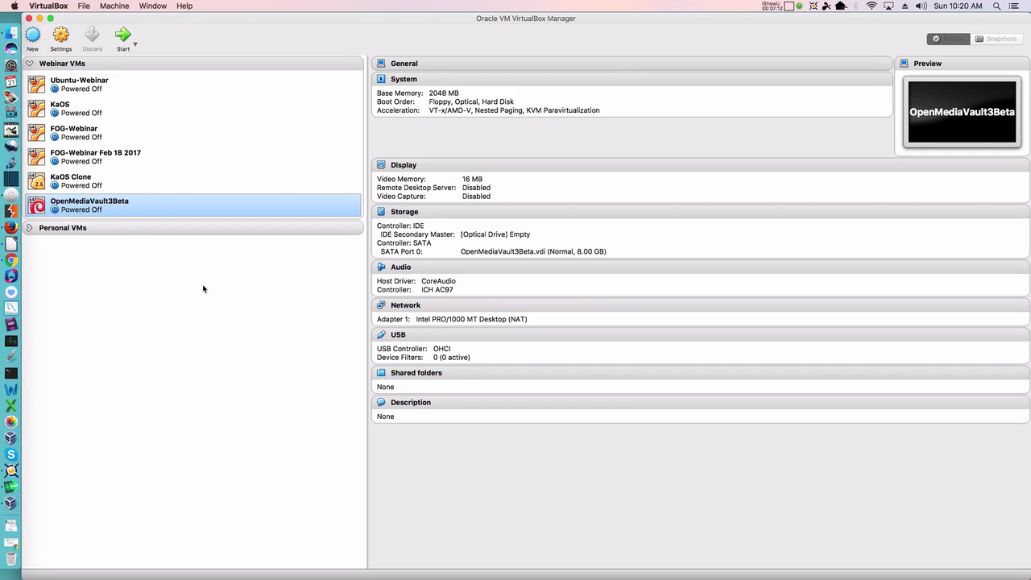
{"action": "left_click", "coordinate": [59, 38]}
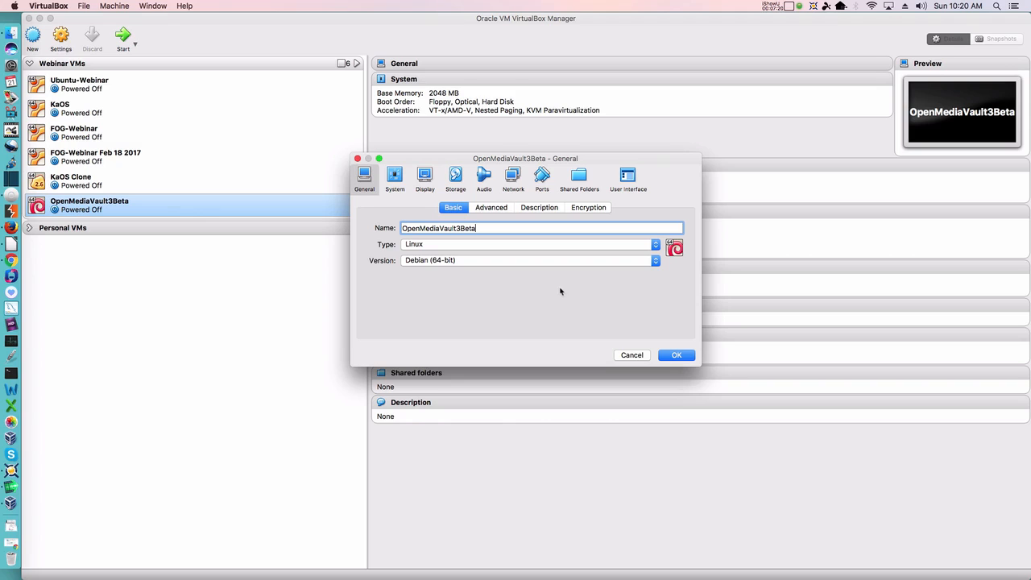
Step: Uncheck Floppy in the System boot order, then move to the Storage settings
{"action": "left_click", "coordinate": [398, 181]}
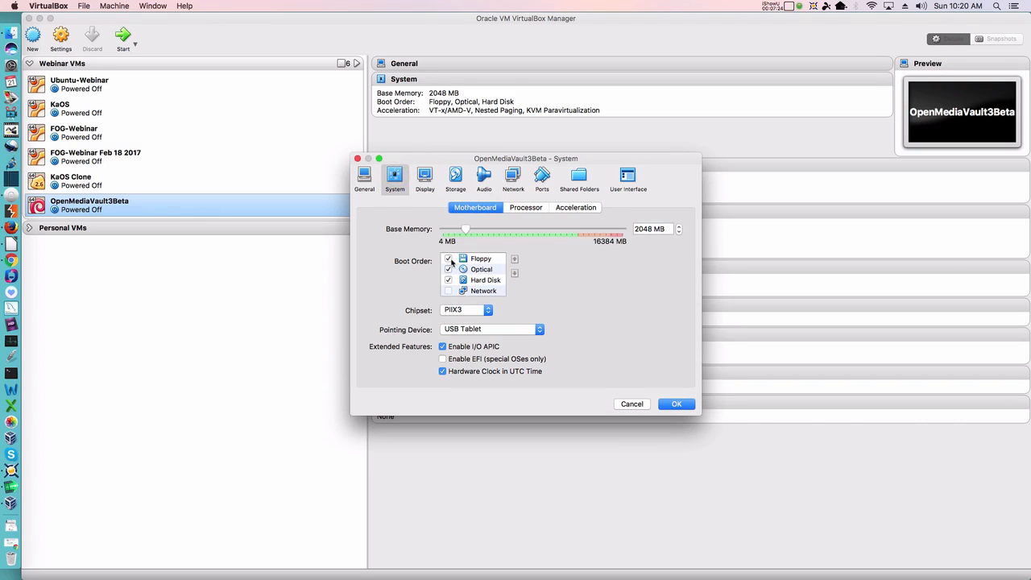
{"action": "left_click", "coordinate": [449, 259]}
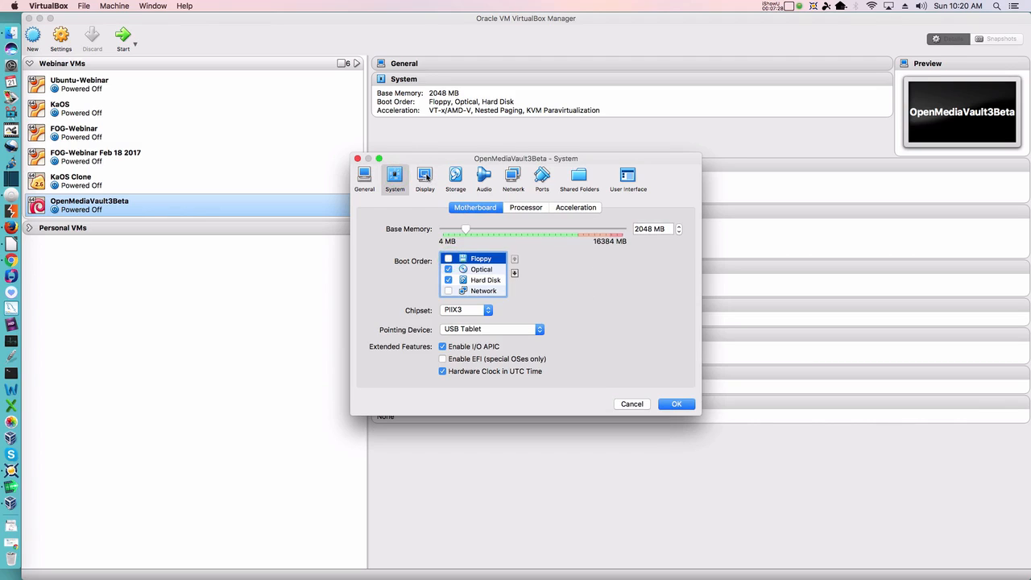
{"action": "left_click", "coordinate": [457, 176]}
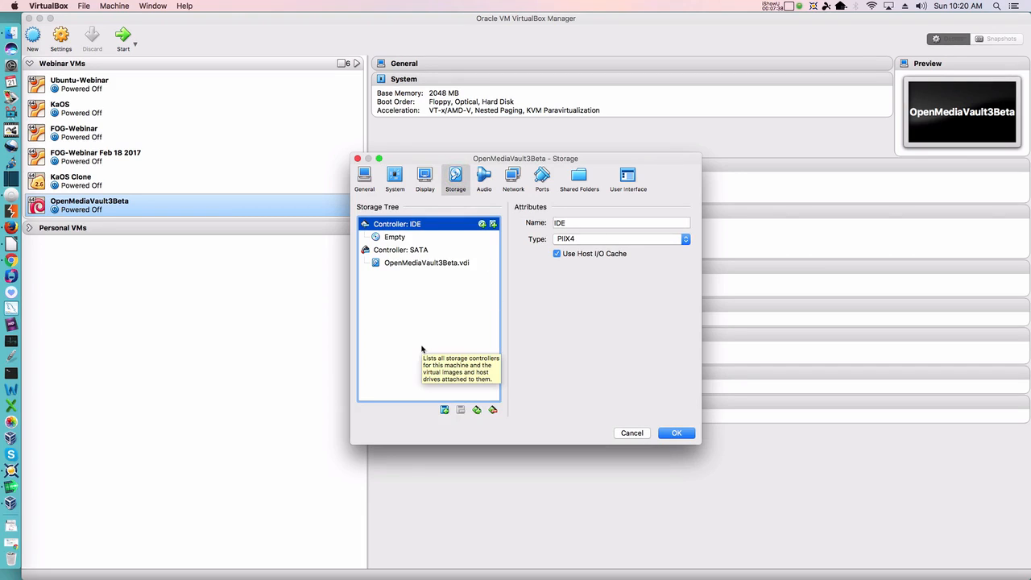
Step: Select Controller: SATA and choose Add Hard Disk from the attachment options
{"action": "left_click", "coordinate": [410, 252]}
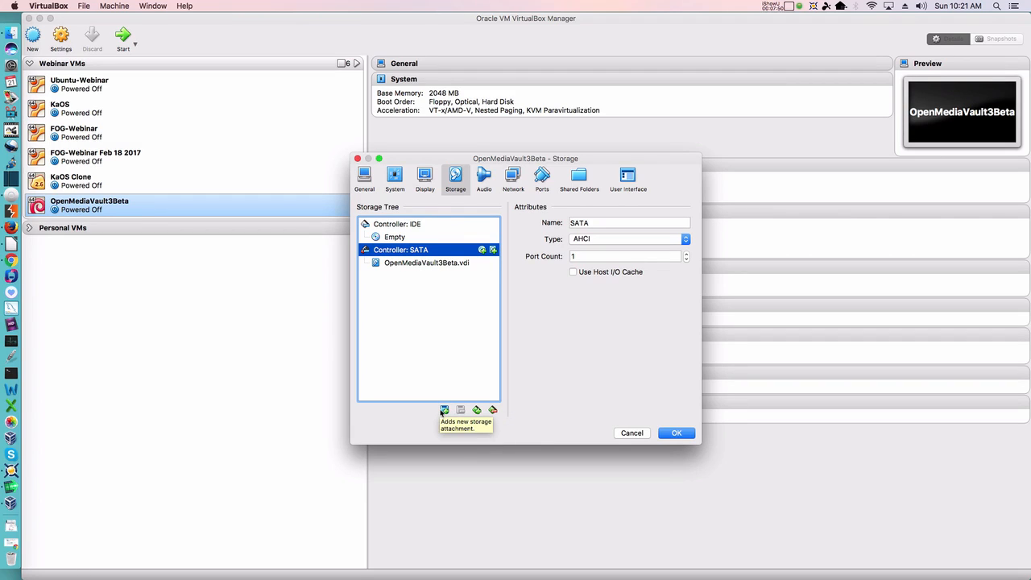
{"action": "left_click", "coordinate": [444, 411]}
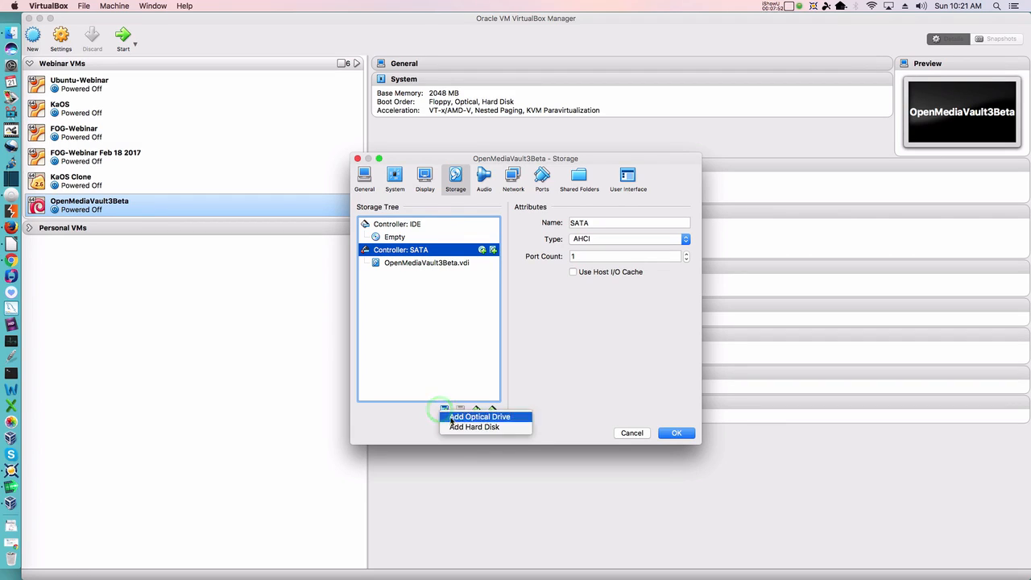
{"action": "left_click", "coordinate": [452, 427]}
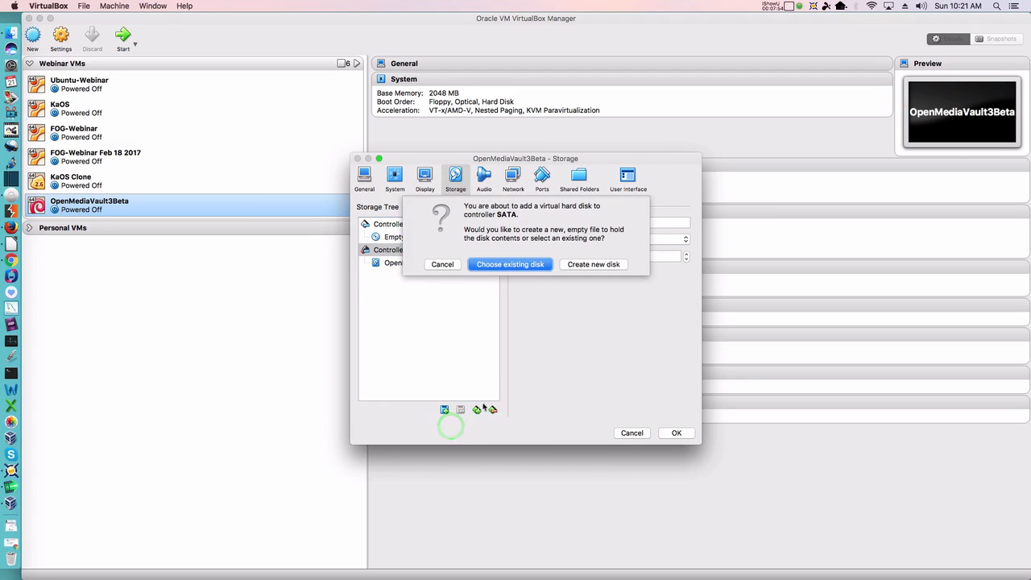
Step: Create a dynamically allocated 4.00 GB VDI disk named OMVD2 on the SATA controller
{"action": "left_click", "coordinate": [594, 264]}
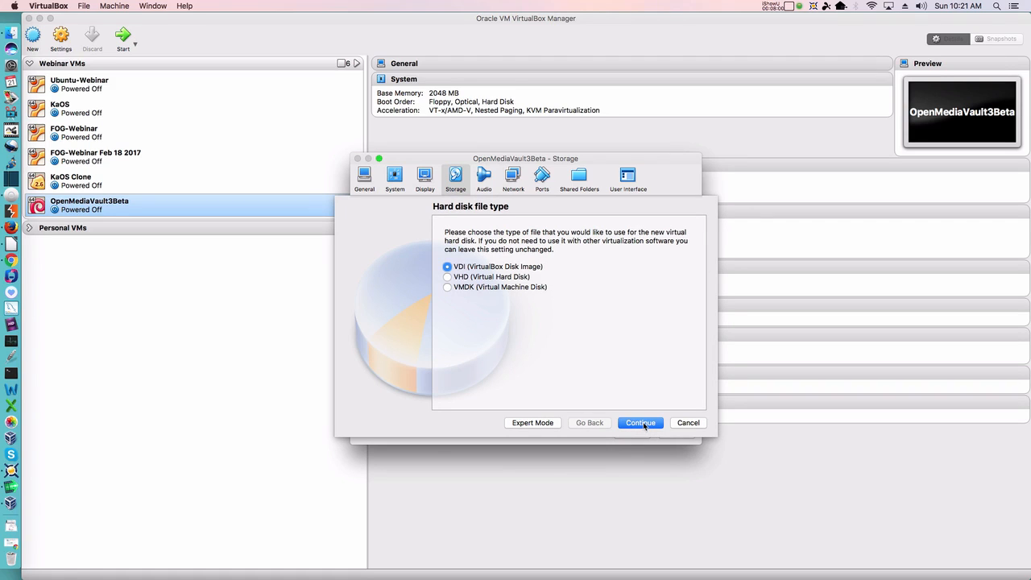
{"action": "left_click", "coordinate": [644, 425]}
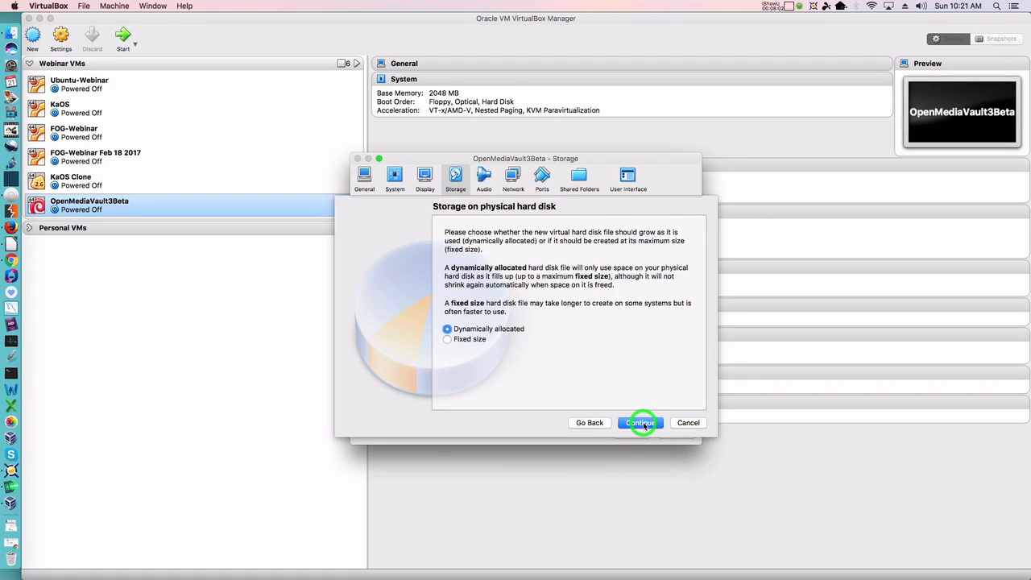
{"action": "left_click", "coordinate": [644, 425]}
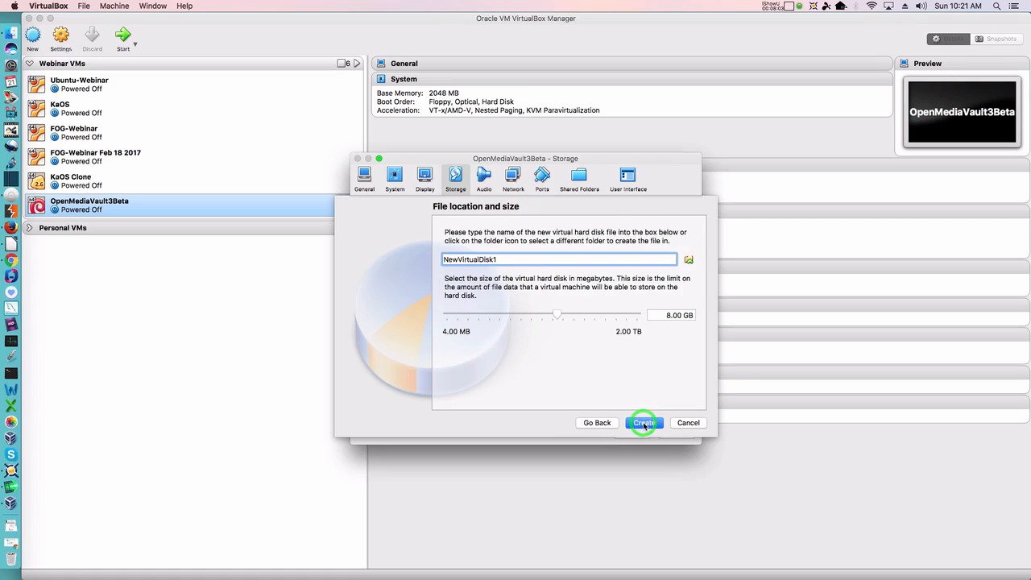
{"action": "left_click", "coordinate": [655, 318]}
{"action": "type", "text": "4"}
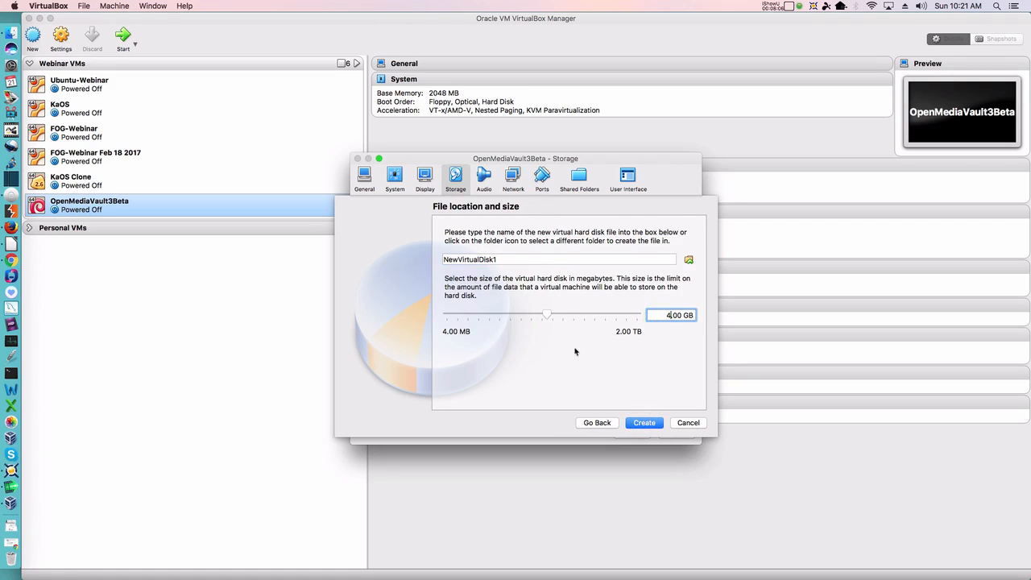
{"action": "left_click", "coordinate": [533, 258]}
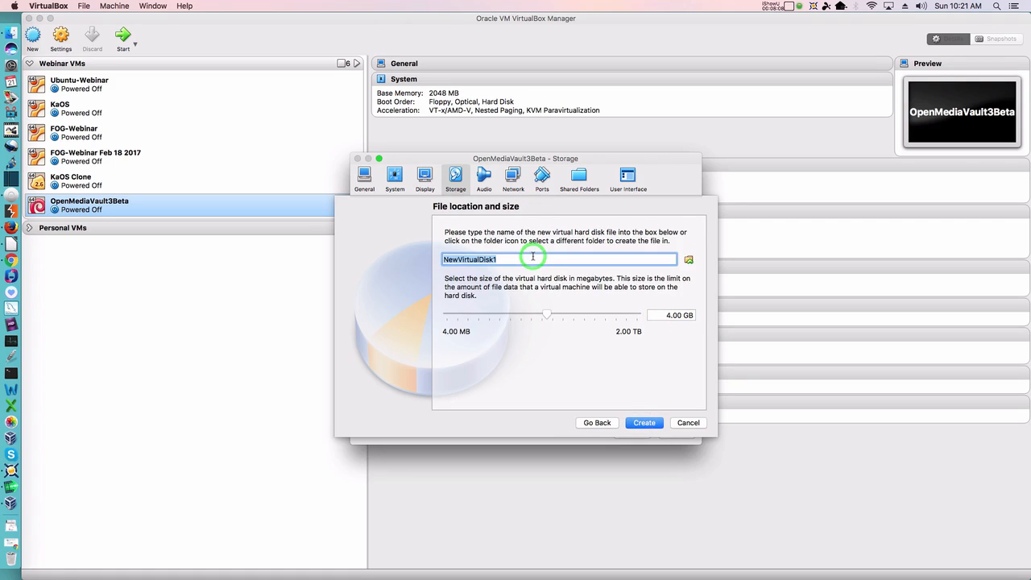
{"action": "type", "text": "OMVD2"}
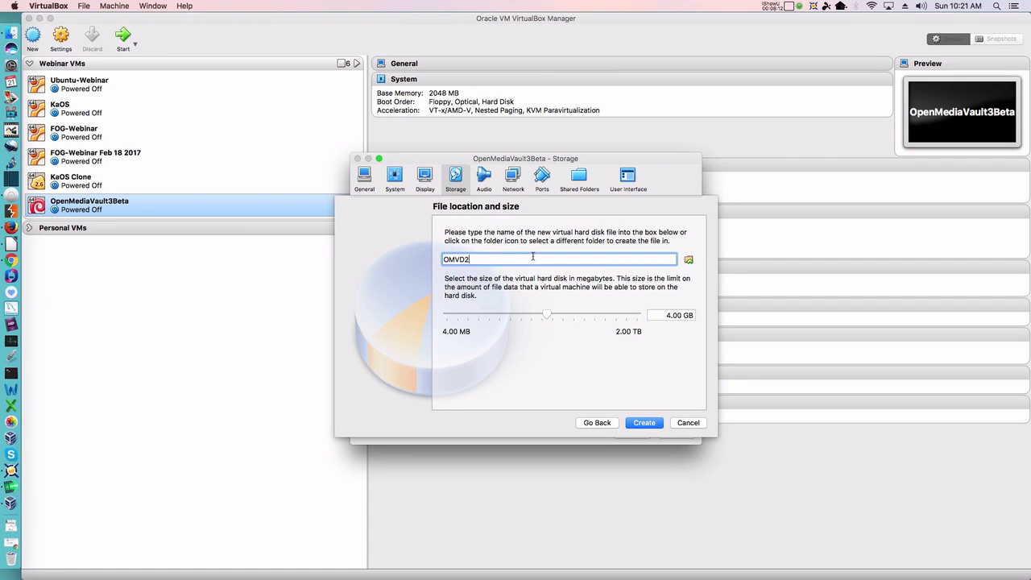
{"action": "left_click", "coordinate": [649, 426]}
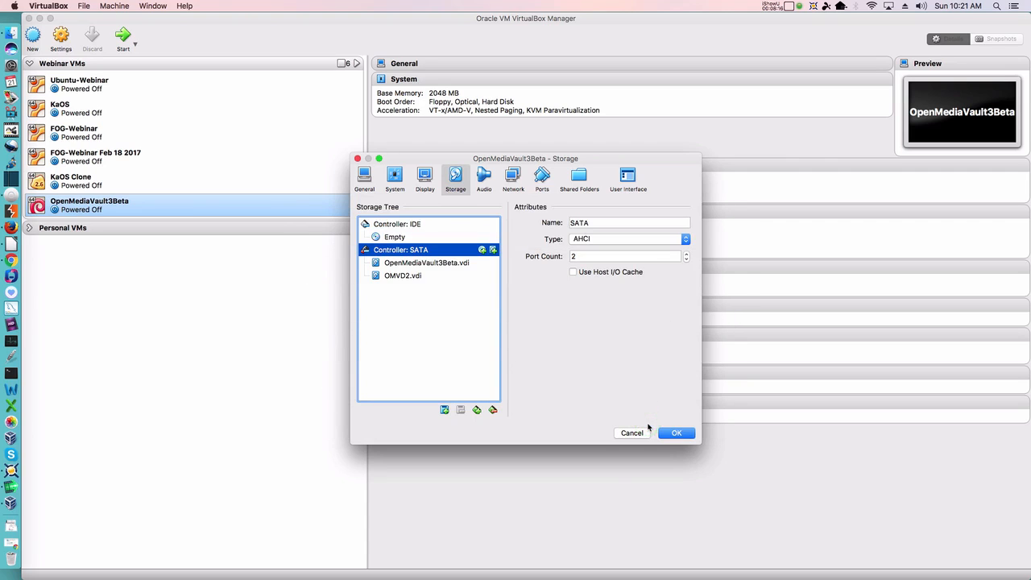
Step: Start creating another new VDI hard disk on the SATA controller, then cancel it at the name and size sheet
{"action": "left_click", "coordinate": [445, 410]}
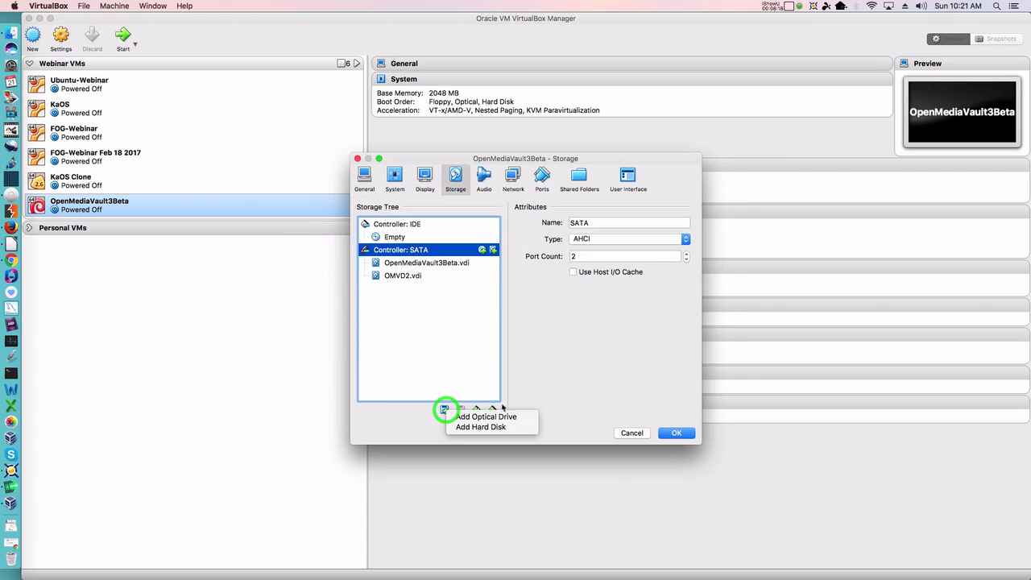
{"action": "left_click", "coordinate": [490, 427]}
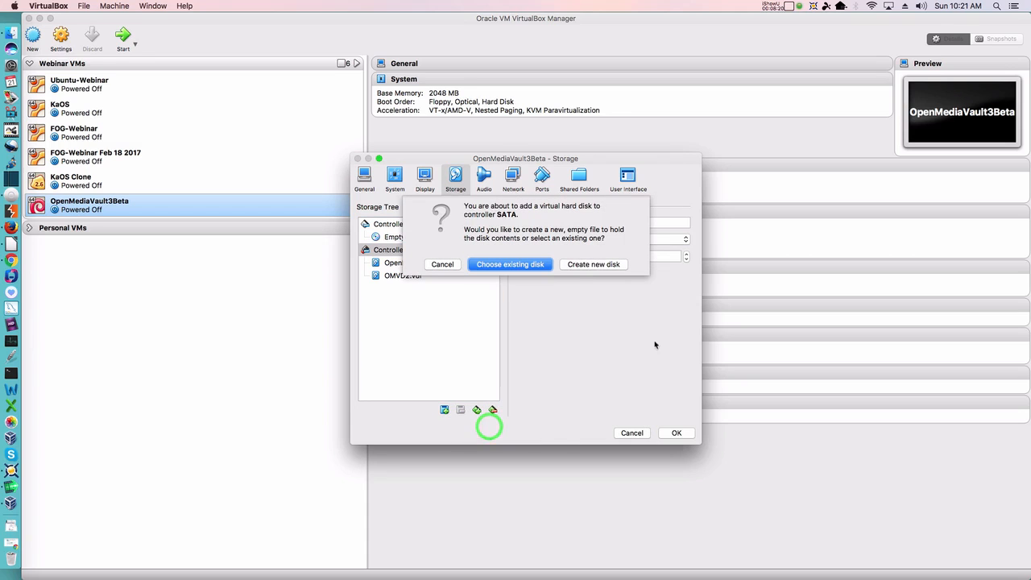
{"action": "left_click", "coordinate": [601, 266]}
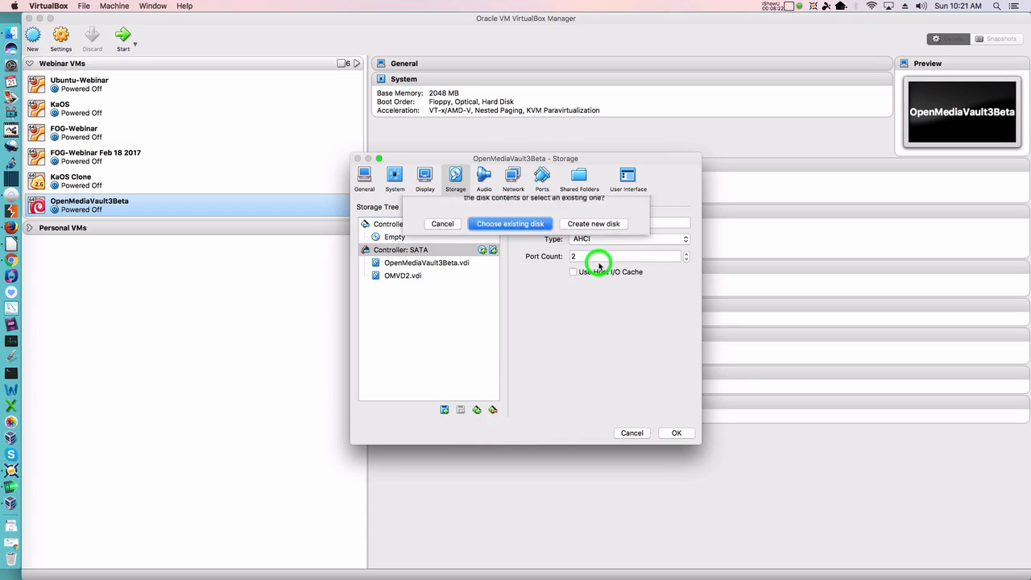
{"action": "left_click", "coordinate": [651, 422]}
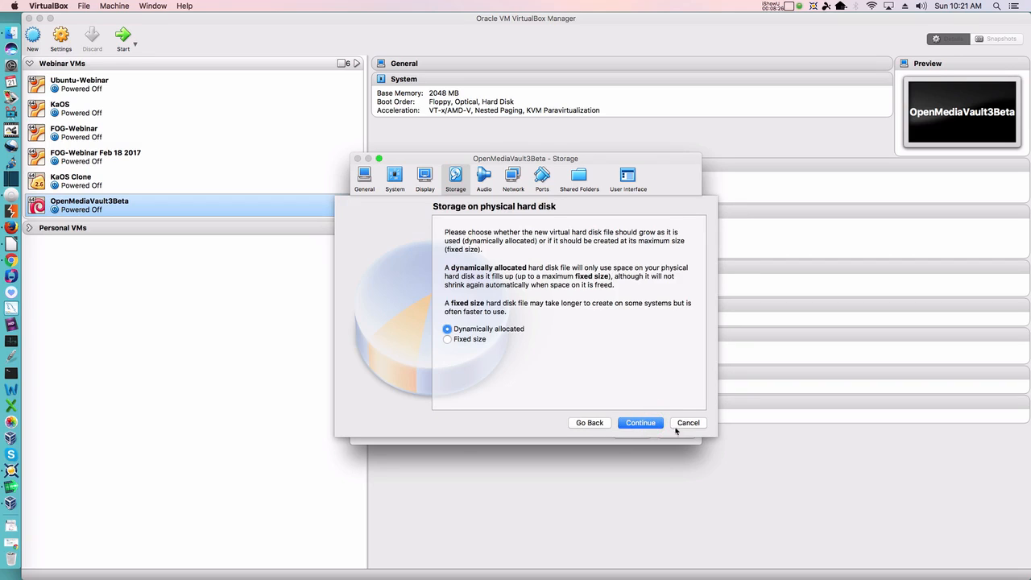
{"action": "left_click", "coordinate": [646, 424]}
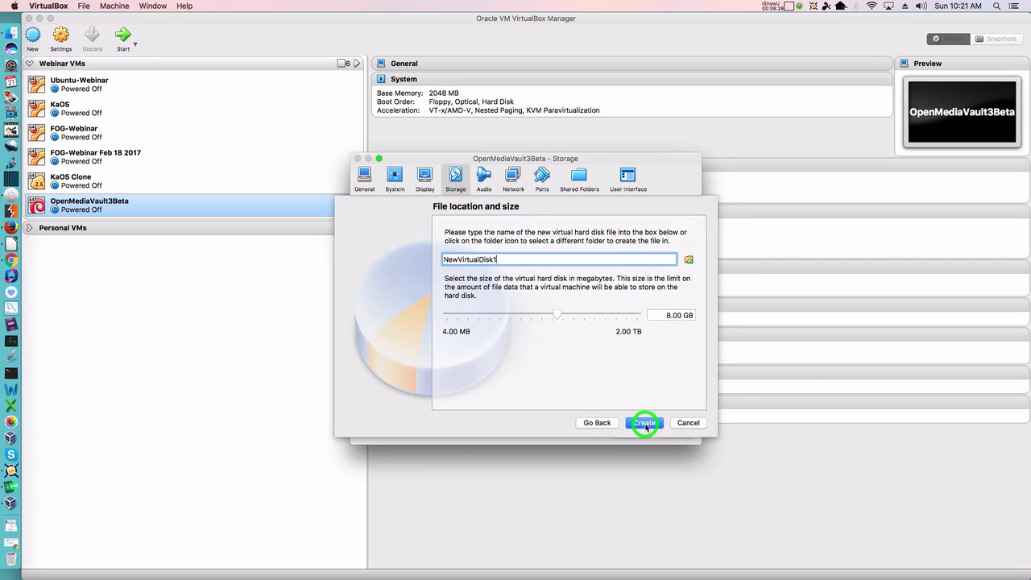
{"action": "left_click", "coordinate": [656, 318]}
{"action": "type", "text": "4"}
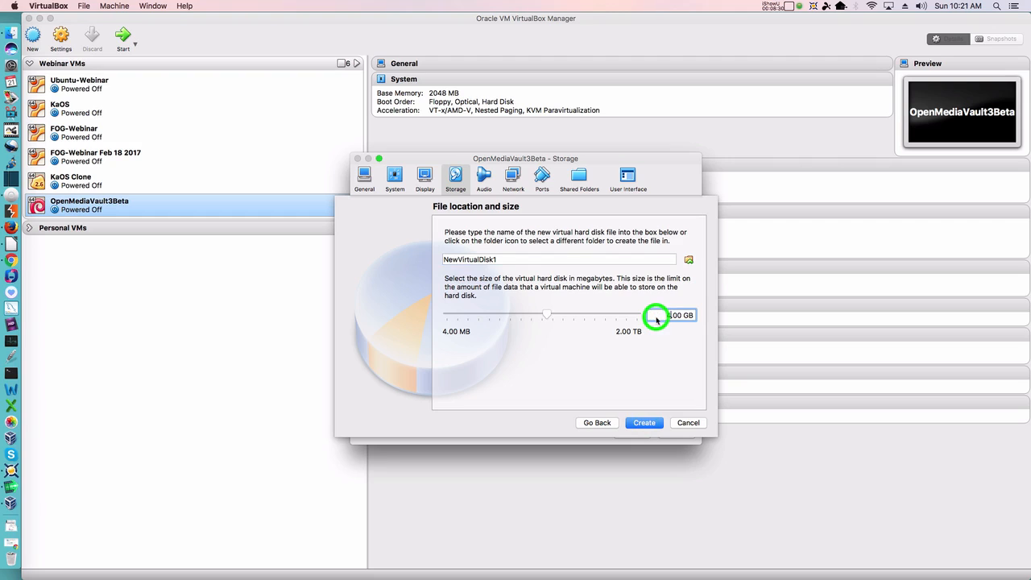
{"action": "left_click_drag", "start_coordinate": [505, 257], "coordinate": [401, 257]}
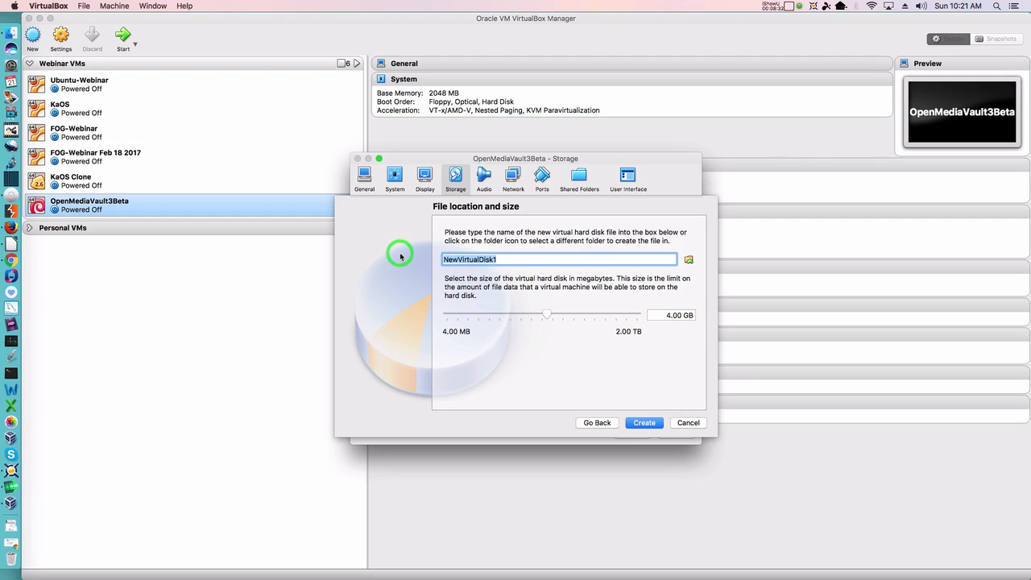
{"action": "type", "text": "O"}
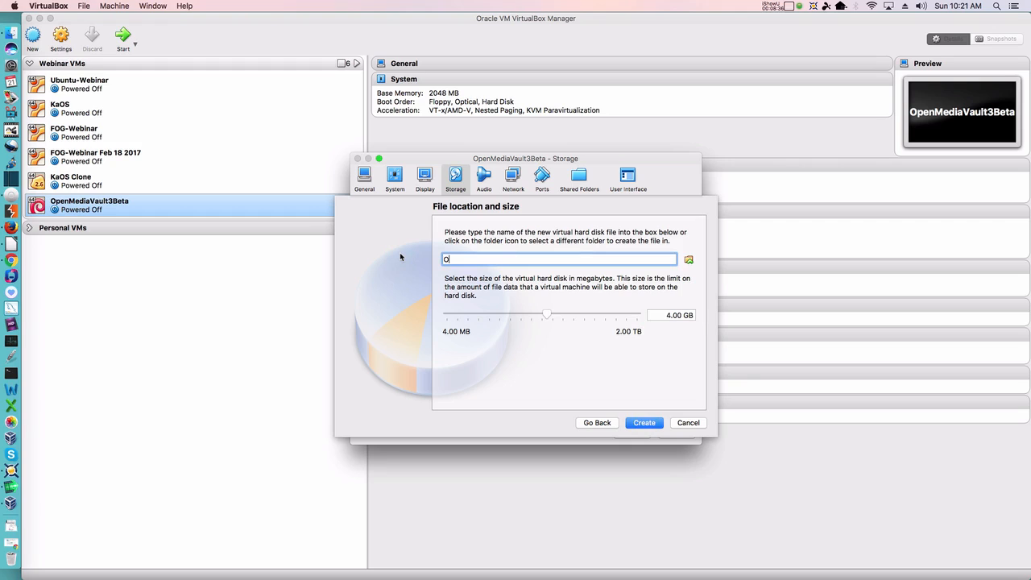
{"action": "left_click", "coordinate": [511, 258]}
{"action": "left_click", "coordinate": [689, 423]}
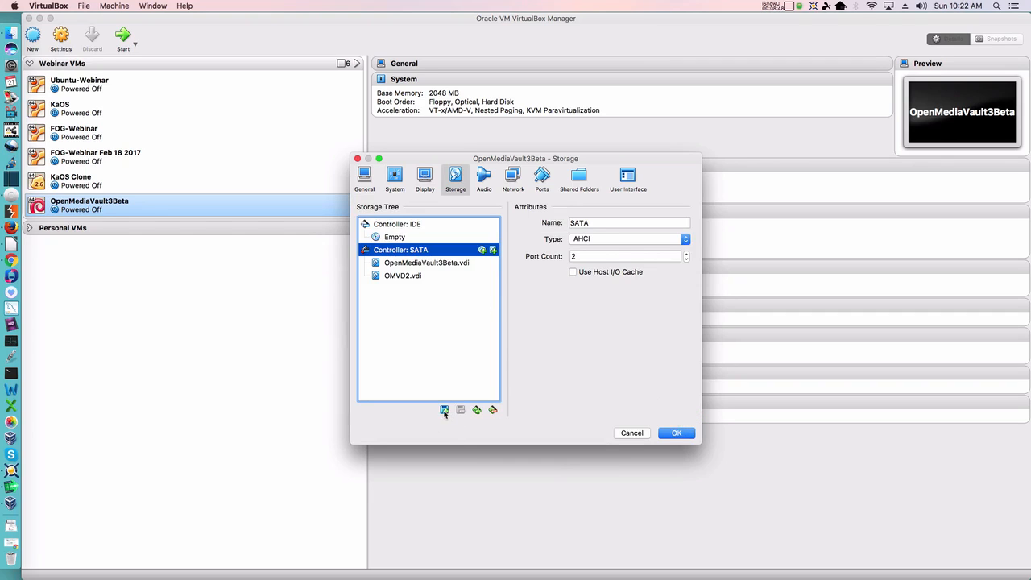
Step: Create a dynamically allocated 4 GB VDI disk named OMVD3 on the SATA controller
{"action": "left_click", "coordinate": [445, 410]}
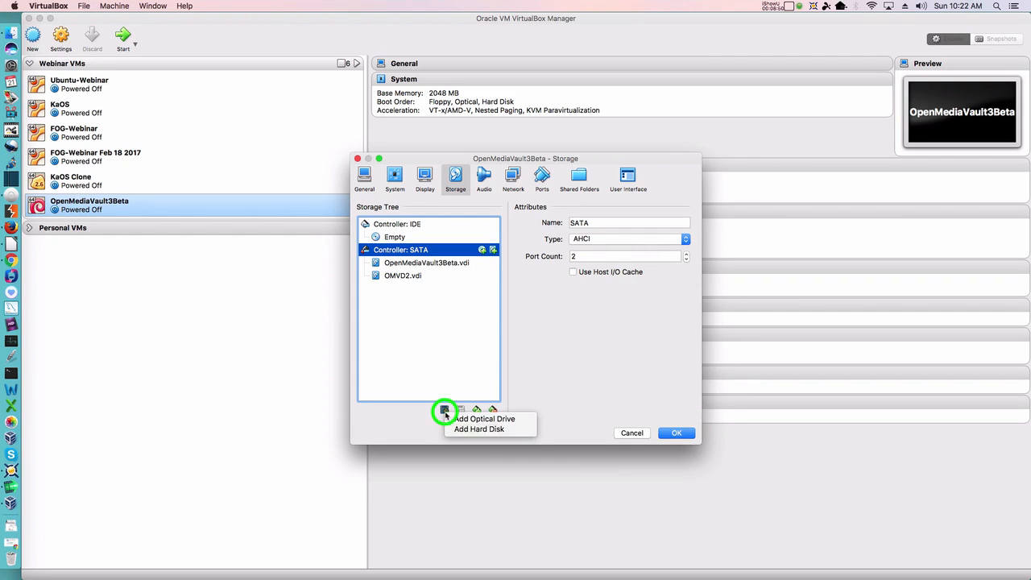
{"action": "left_click", "coordinate": [455, 428]}
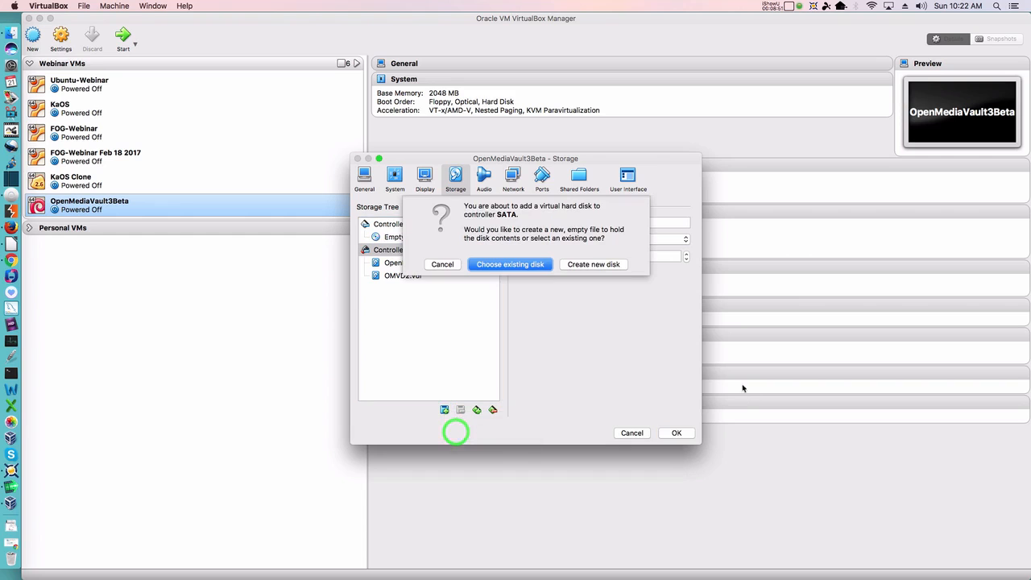
{"action": "left_click", "coordinate": [597, 265]}
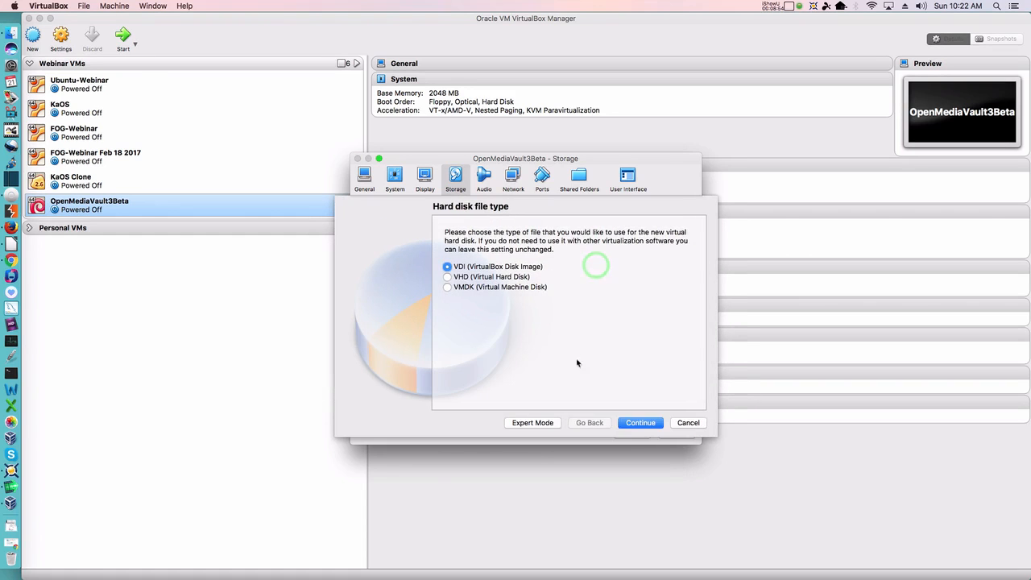
{"action": "left_click", "coordinate": [640, 425]}
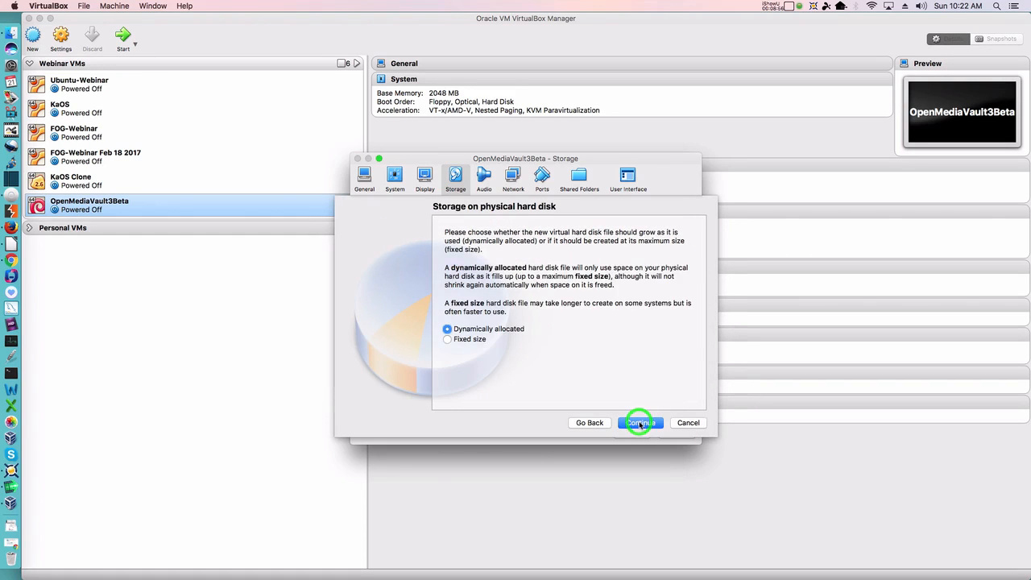
{"action": "left_click", "coordinate": [645, 426]}
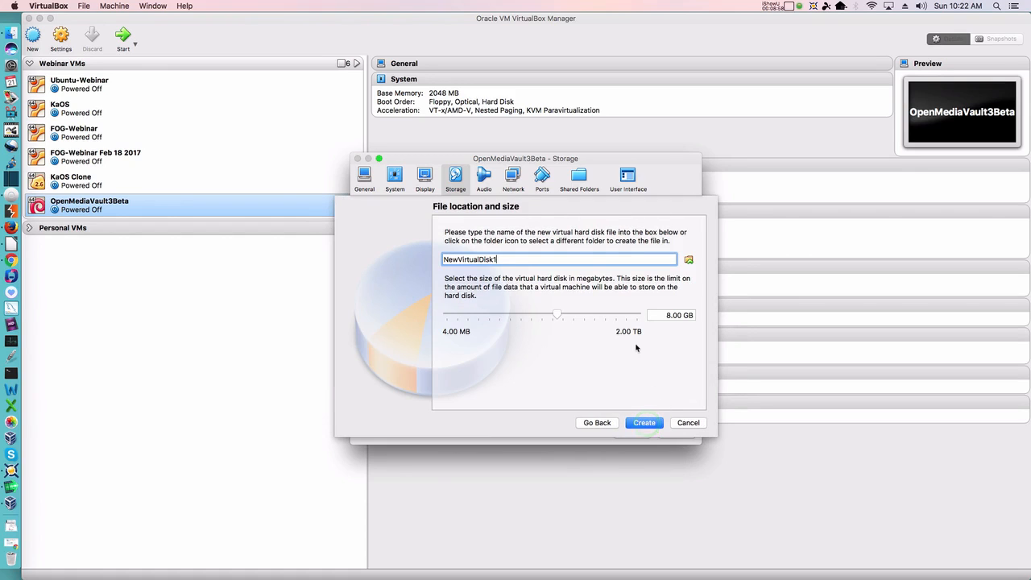
{"action": "key", "text": "BackSpace"}
{"action": "key", "text": "BackSpace"}
{"action": "key", "text": "BackSpace"}
{"action": "key", "text": "BackSpace"}
{"action": "key", "text": "BackSpace"}
{"action": "key", "text": "BackSpace"}
{"action": "key", "text": "BackSpace"}
{"action": "key", "text": "BackSpace"}
{"action": "key", "text": "BackSpace"}
{"action": "key", "text": "BackSpace"}
{"action": "key", "text": "BackSpace"}
{"action": "key", "text": "BackSpace"}
{"action": "type", "text": "O"}
{"action": "left_click", "coordinate": [654, 315]}
{"action": "key", "text": "Delete"}
{"action": "type", "text": "4"}
{"action": "left_click", "coordinate": [648, 428]}
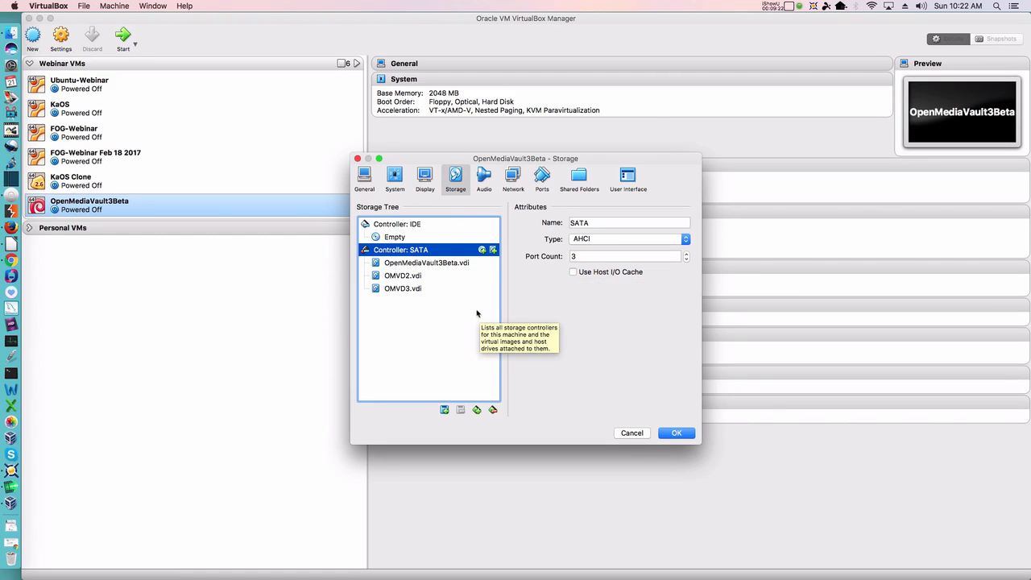
Step: Disable the VM's audio and attach network Adapter 1 as a Bridged Adapter on en0: Ethernet
{"action": "left_click", "coordinate": [483, 177]}
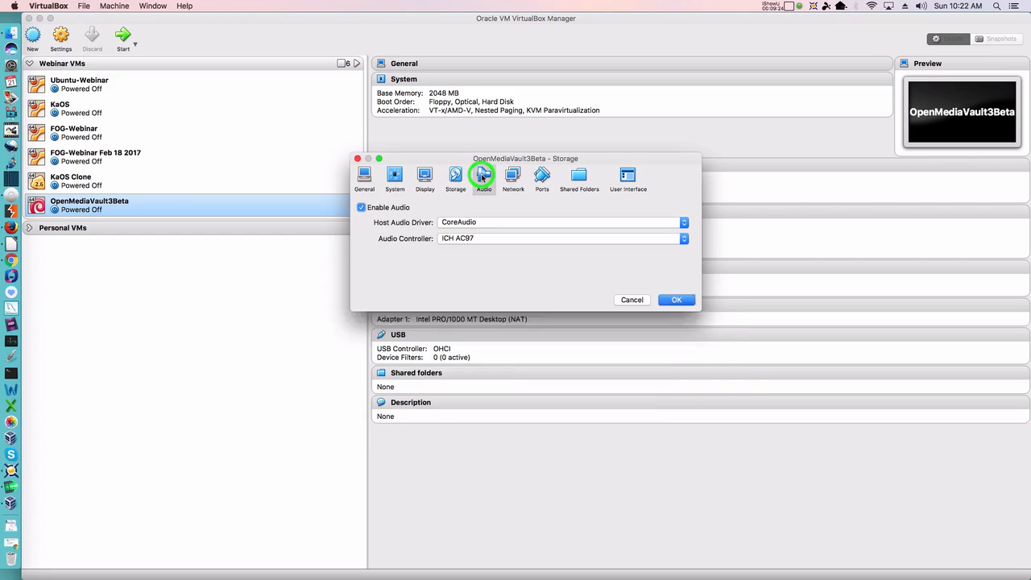
{"action": "left_click", "coordinate": [397, 210]}
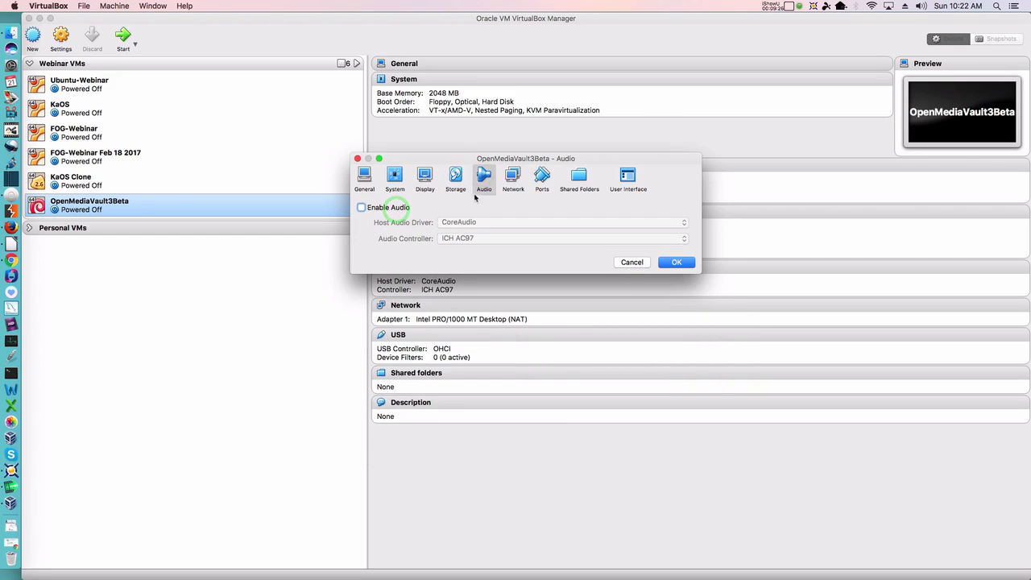
{"action": "left_click", "coordinate": [513, 177]}
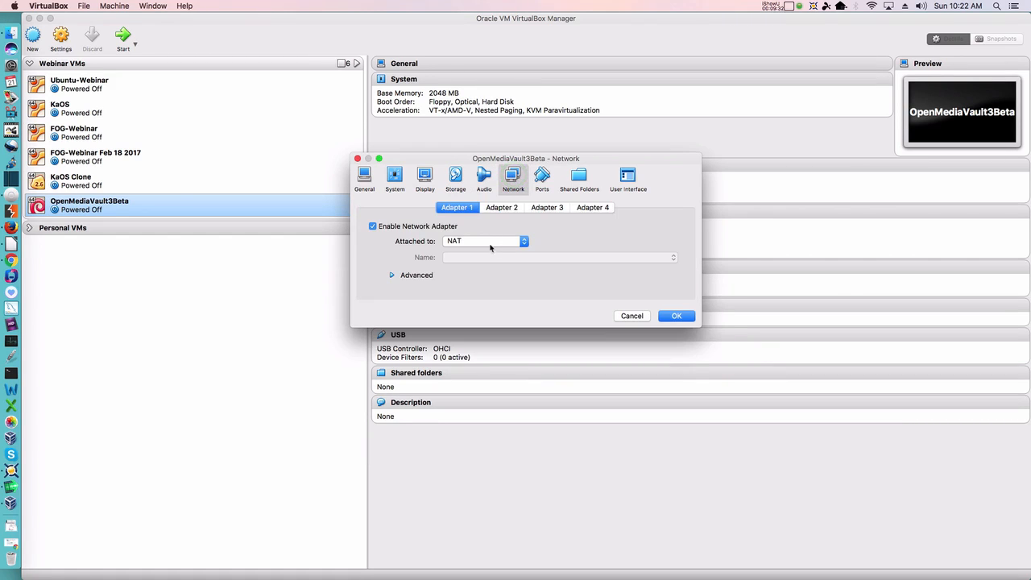
{"action": "left_click", "coordinate": [488, 242]}
{"action": "left_click", "coordinate": [484, 261]}
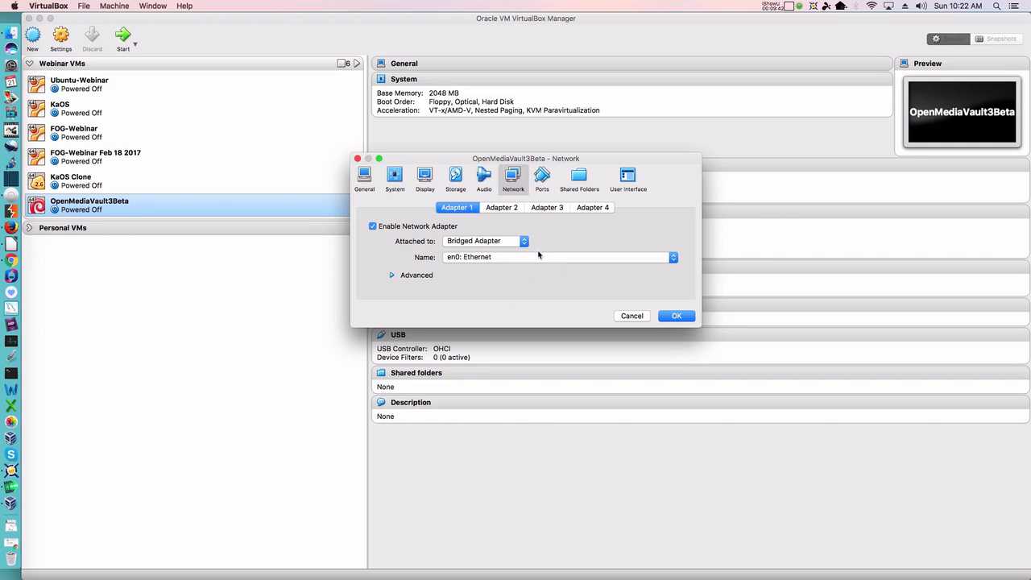
{"action": "left_click", "coordinate": [455, 179]}
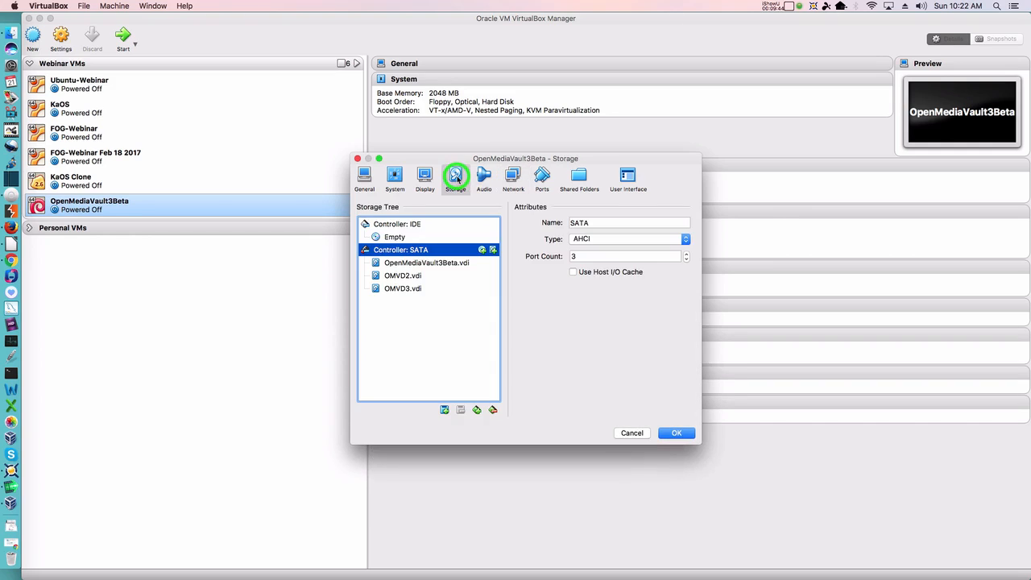
Step: Mount openmediavault_3.0.74-amd64.iso in the empty IDE optical drive and save the VM settings
{"action": "left_click", "coordinate": [397, 238]}
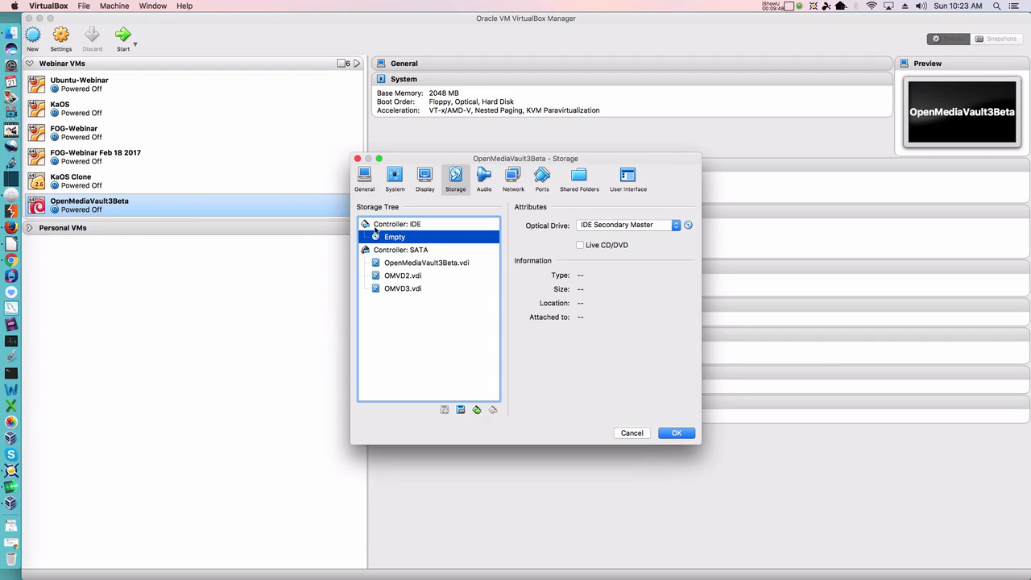
{"action": "left_click", "coordinate": [689, 226]}
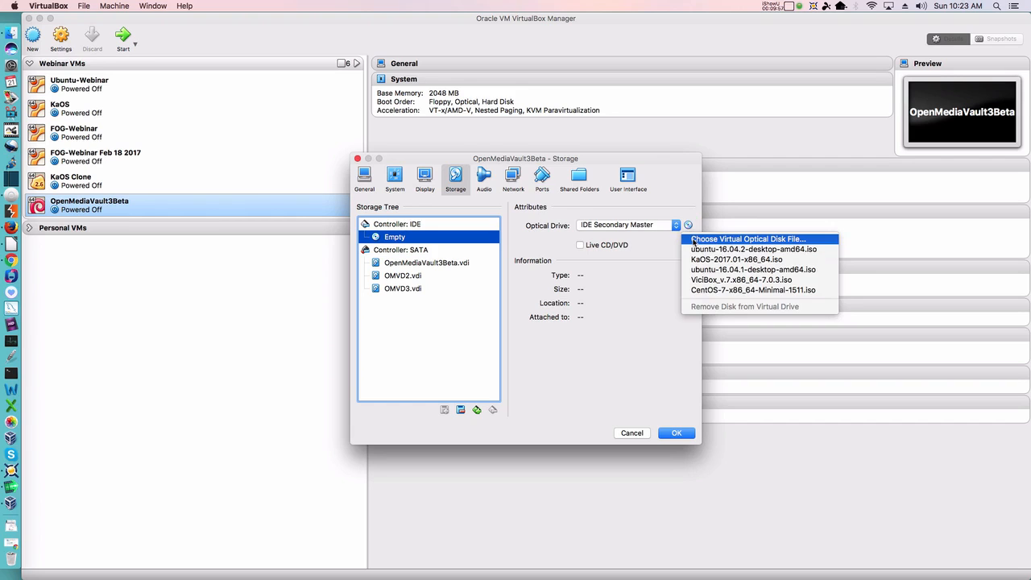
{"action": "left_click", "coordinate": [694, 239]}
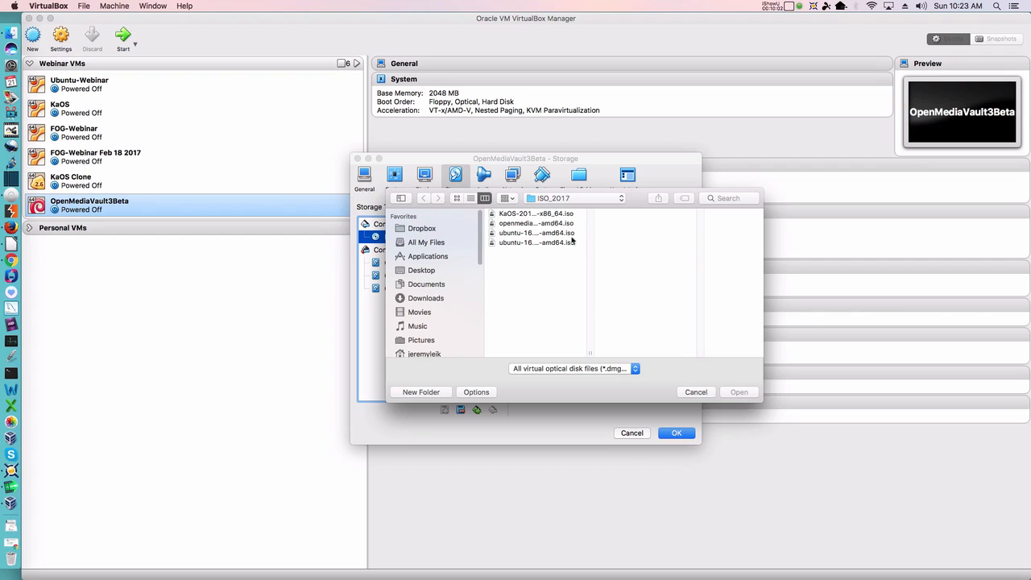
{"action": "left_click_drag", "start_coordinate": [594, 355], "coordinate": [653, 352]}
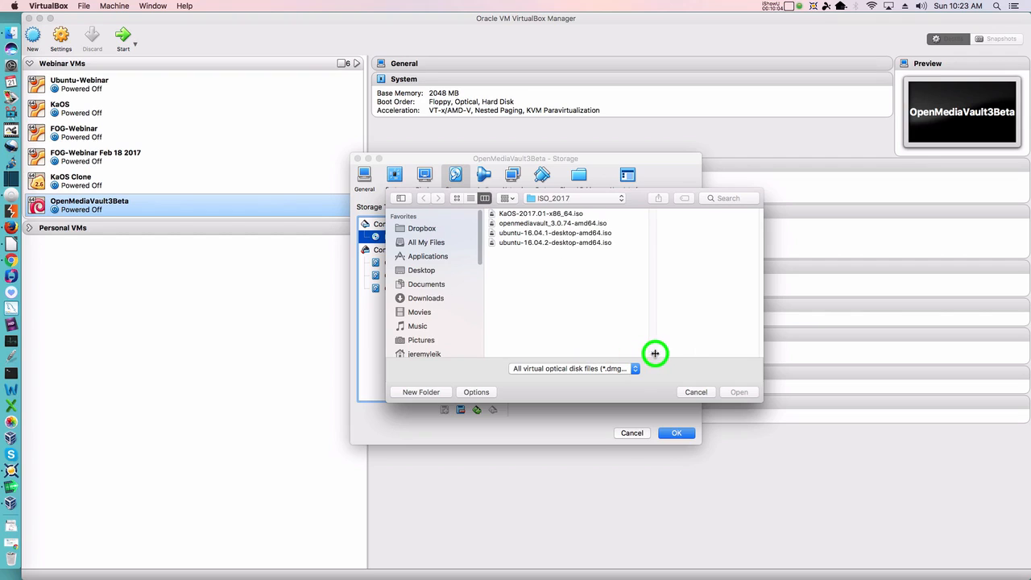
{"action": "left_click", "coordinate": [514, 225]}
{"action": "double_click", "coordinate": [514, 226]}
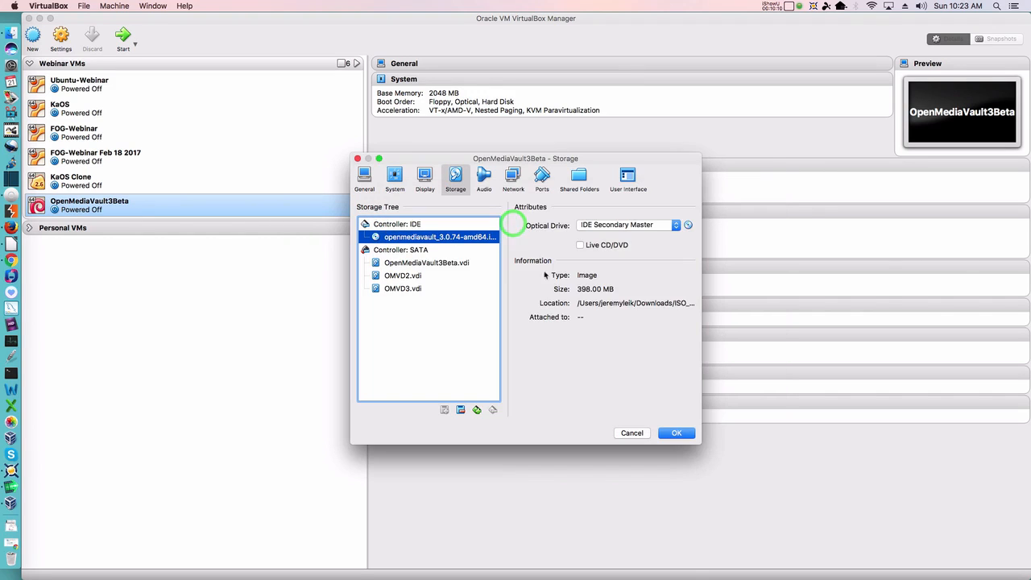
{"action": "left_click", "coordinate": [683, 436]}
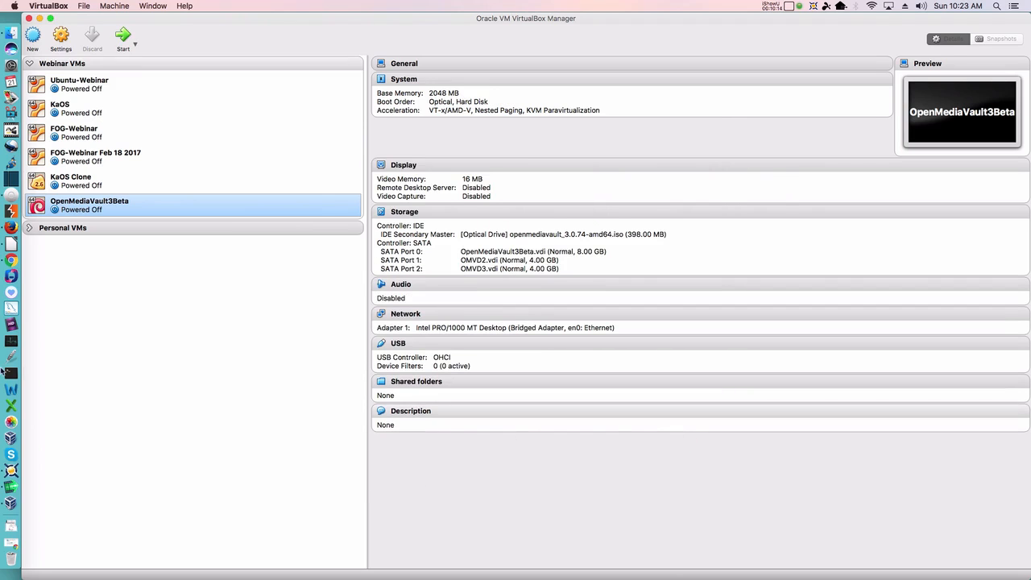
Step: Start the OpenMediaVault3Beta VM and boot the Install option from the boot menu
{"action": "left_click", "coordinate": [123, 37]}
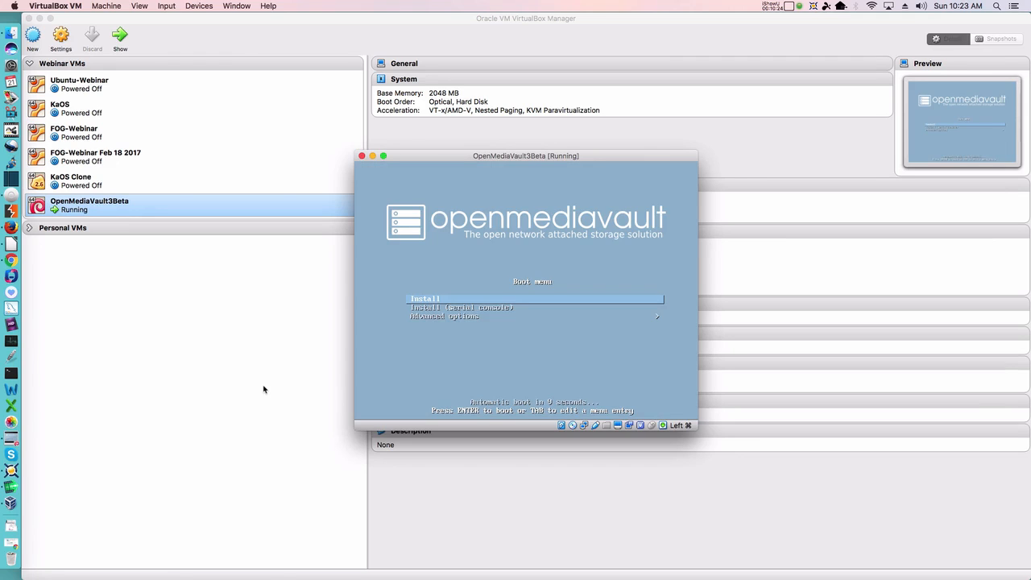
{"action": "key", "text": "Down"}
{"action": "key", "text": "Down"}
{"action": "key", "text": "Up"}
{"action": "key", "text": "Up"}
{"action": "key", "text": "Return"}
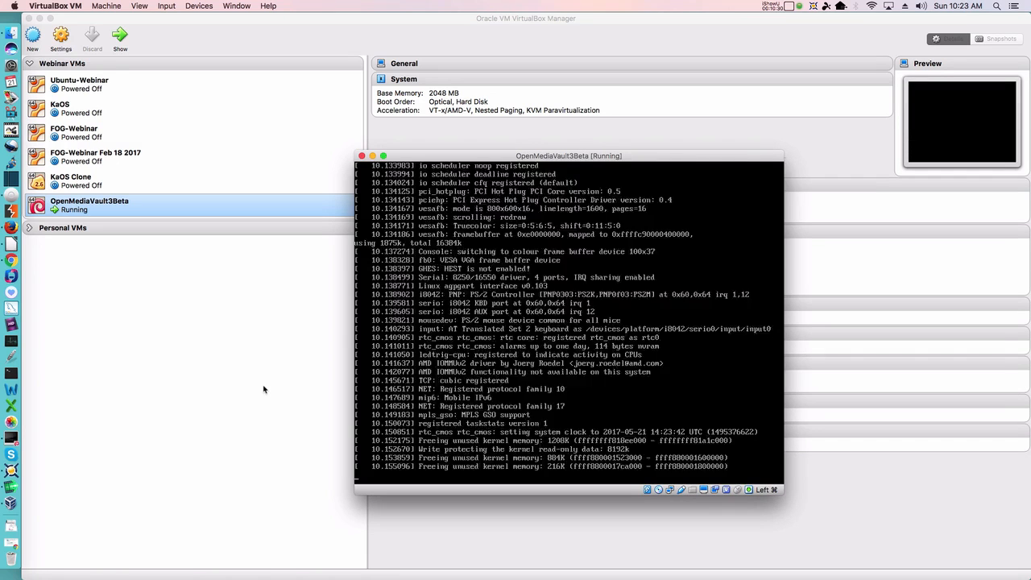
{"action": "left_click", "coordinate": [518, 156]}
{"action": "left_click_drag", "start_coordinate": [518, 156], "coordinate": [431, 68]}
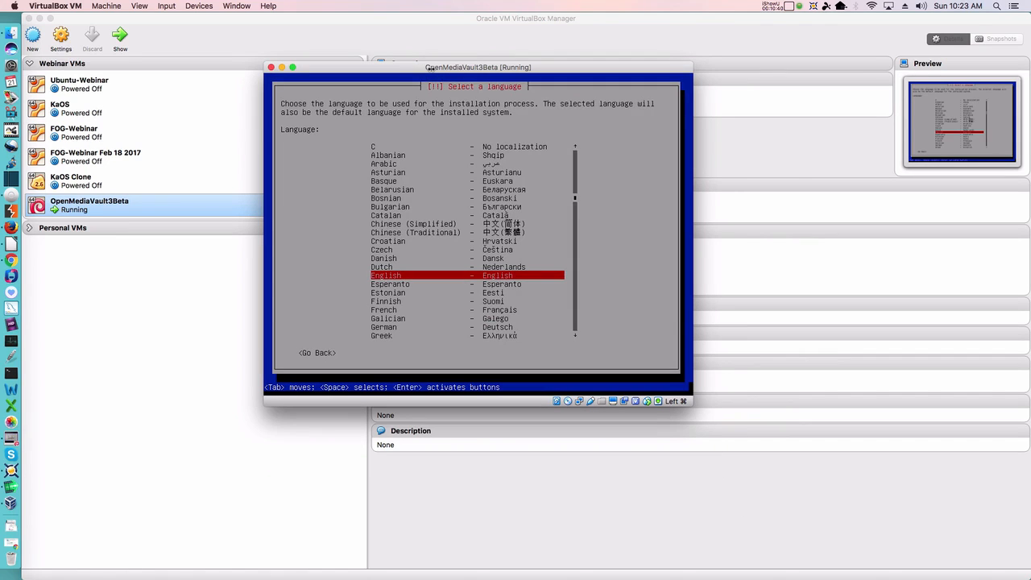
Step: Accept English as the language, United States as the location, and the American English keyboard
{"action": "key", "text": "Return"}
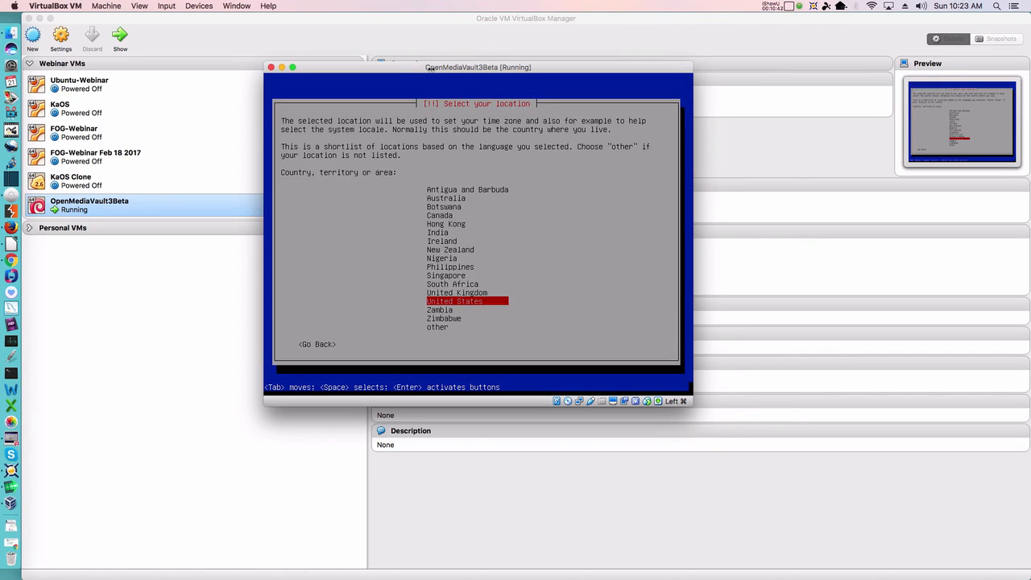
{"action": "key", "text": "Return"}
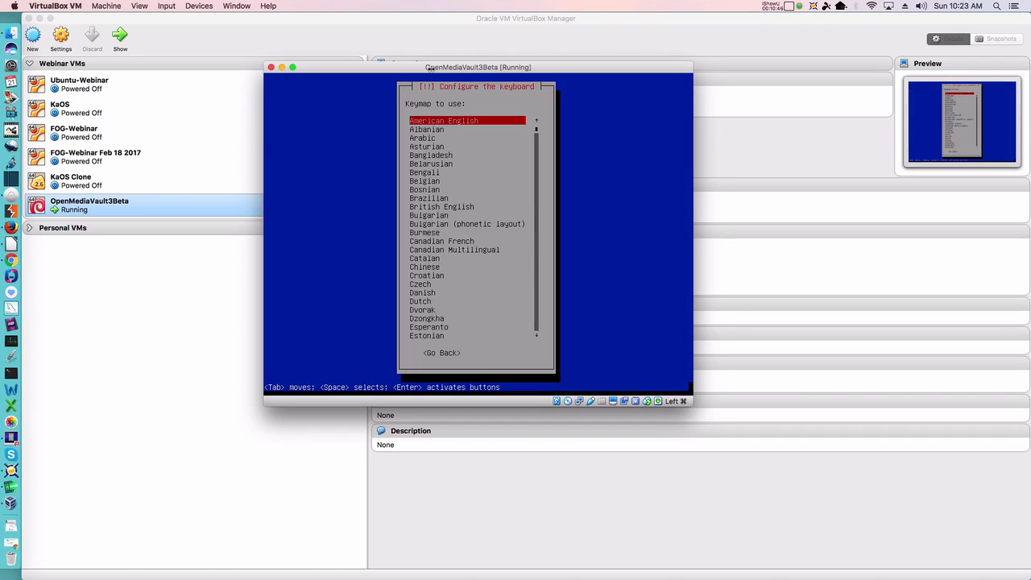
{"action": "key", "text": "Return"}
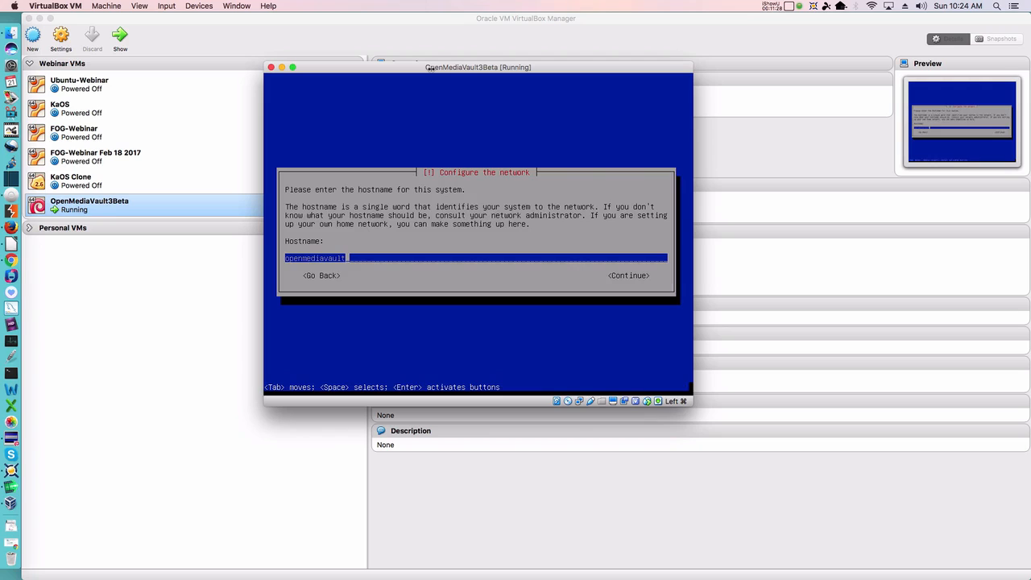
Step: Set the hostname to OMV3Beta and keep 'local' as the domain name
{"action": "key", "text": "BackSpace"}
{"action": "key", "text": "BackSpace"}
{"action": "key", "text": "BackSpace"}
{"action": "key", "text": "BackSpace"}
{"action": "key", "text": "BackSpace"}
{"action": "key", "text": "BackSpace"}
{"action": "key", "text": "BackSpace"}
{"action": "key", "text": "BackSpace"}
{"action": "key", "text": "BackSpace"}
{"action": "key", "text": "BackSpace"}
{"action": "key", "text": "BackSpace"}
{"action": "key", "text": "BackSpace"}
{"action": "key", "text": "BackSpace"}
{"action": "key", "text": "BackSpace"}
{"action": "type", "text": "OMV3Beta"}
{"action": "key", "text": "Return"}
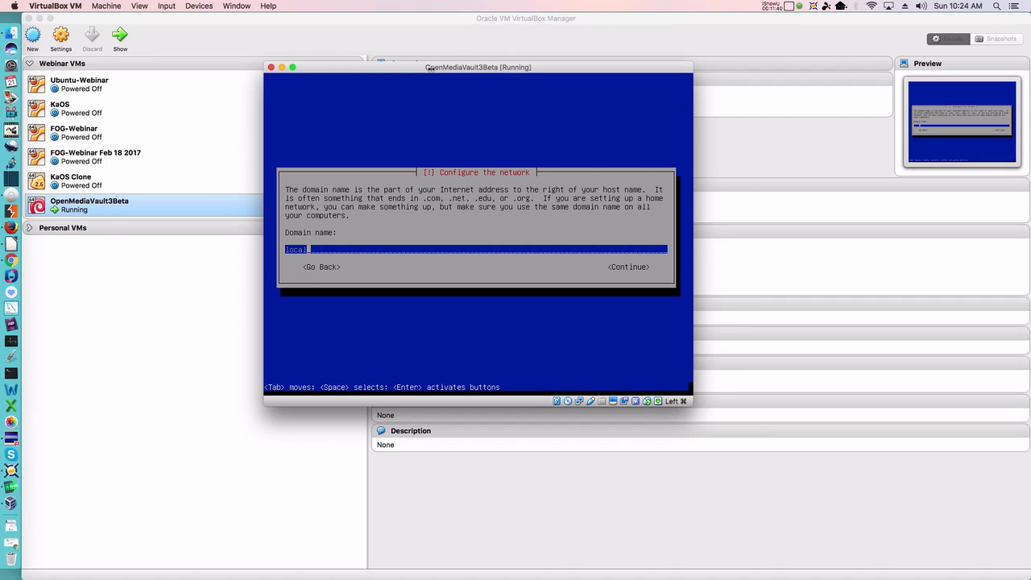
{"action": "key", "text": "Return"}
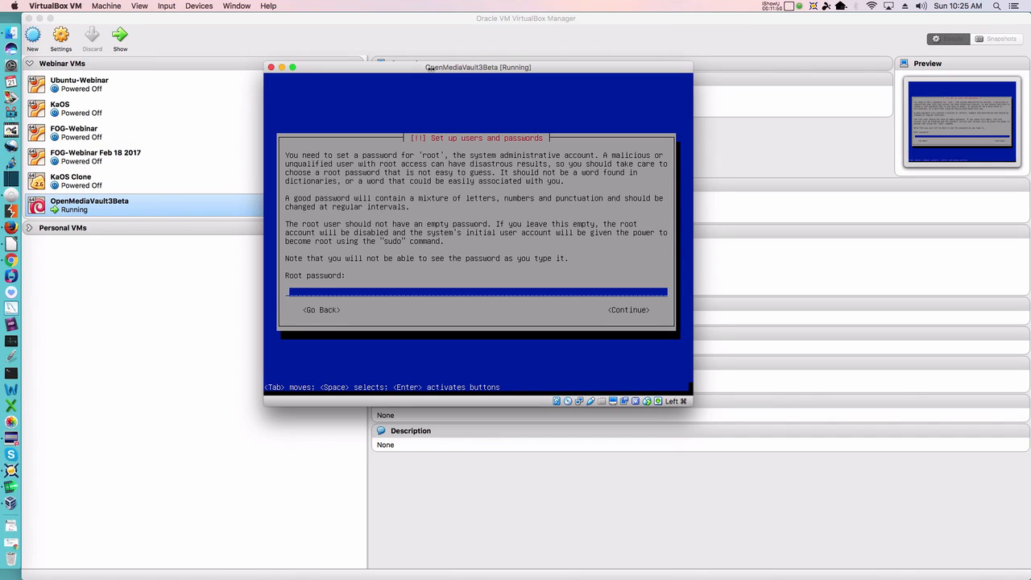
Step: Type the root password and retype it in the verify field
{"action": "type", "text": "*********"}
{"action": "key", "text": "Return"}
{"action": "type", "text": "*******"}
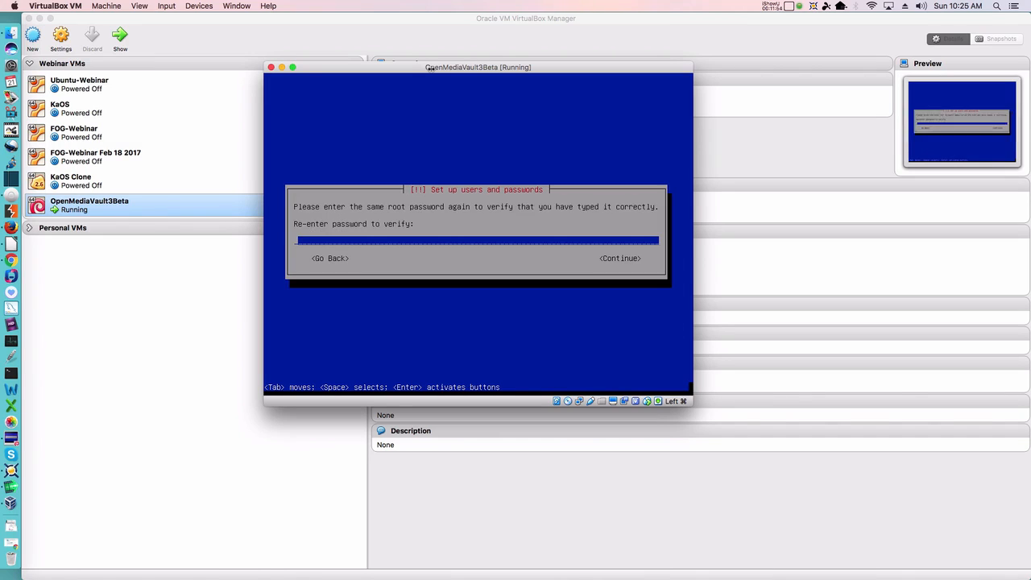
{"action": "type", "text": "**"}
{"action": "key", "text": "Return"}
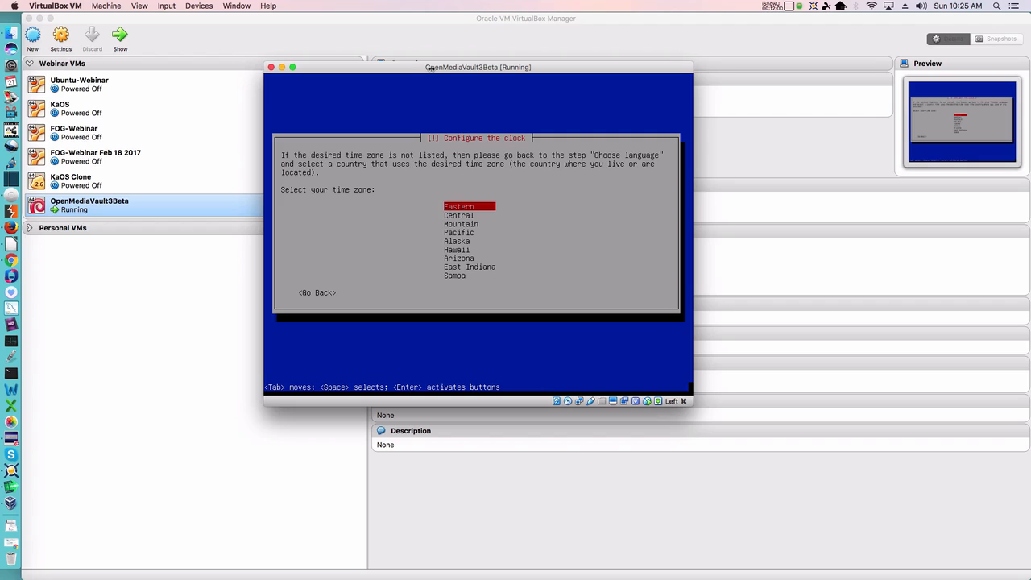
Step: Select Eastern as the clock time zone
{"action": "key", "text": "Return"}
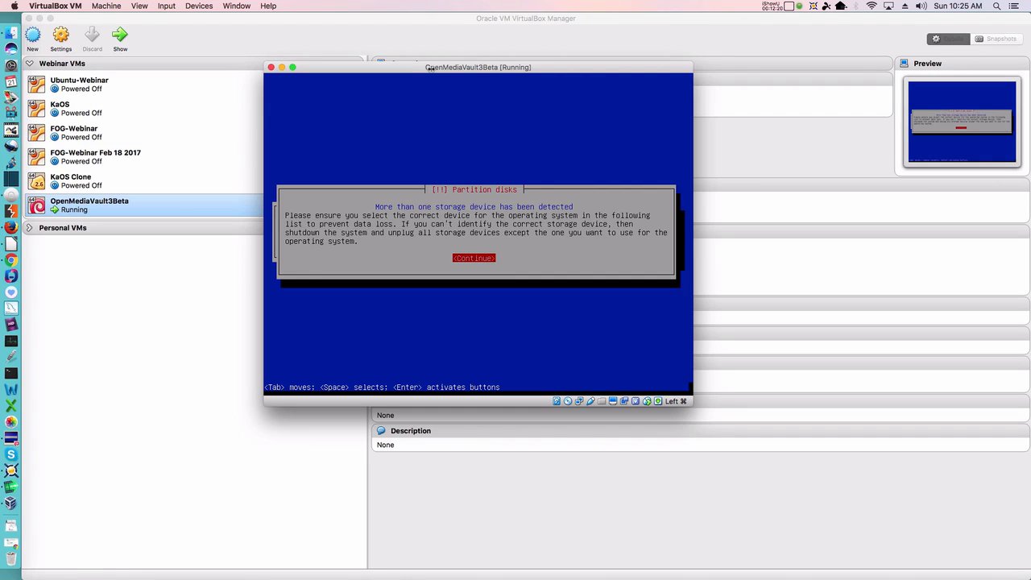
Step: Dismiss the multiple storage devices notice and pick the 8.6 GB SCSI1 (sda) disk
{"action": "key", "text": "Return"}
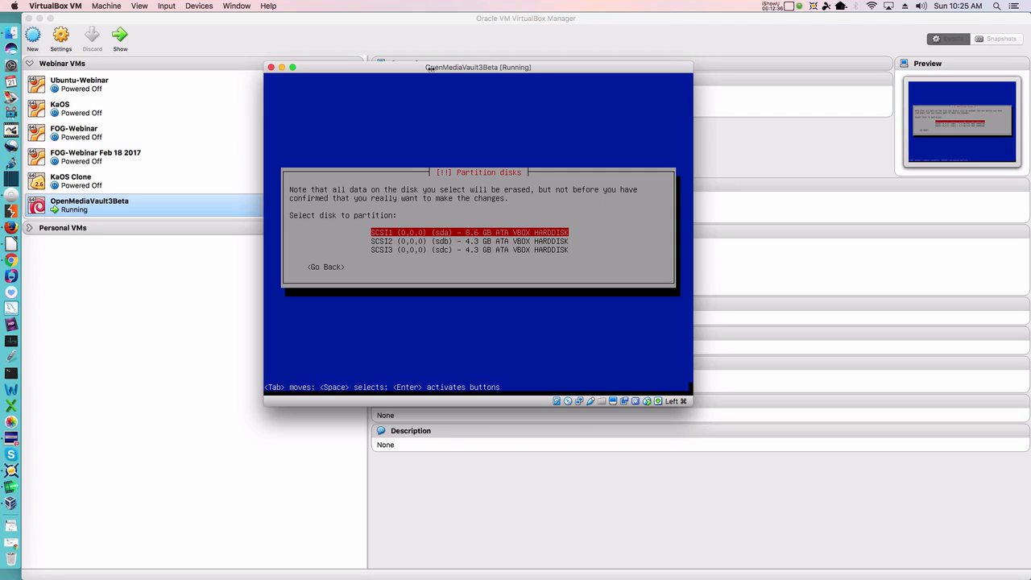
{"action": "key", "text": "Return"}
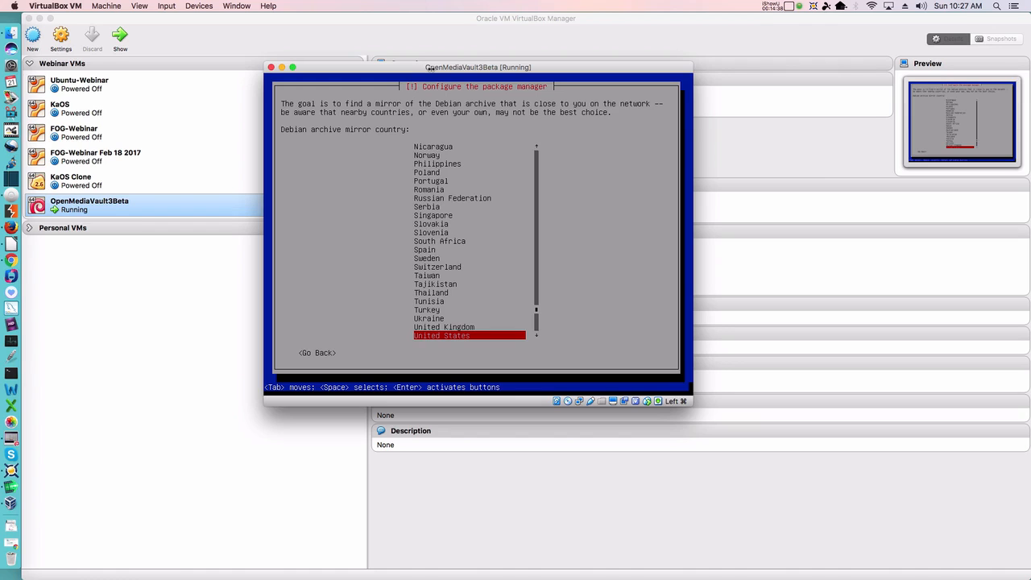
Step: Choose the United States mirror ftp.us.debian.org and leave the HTTP proxy blank
{"action": "key", "text": "Return"}
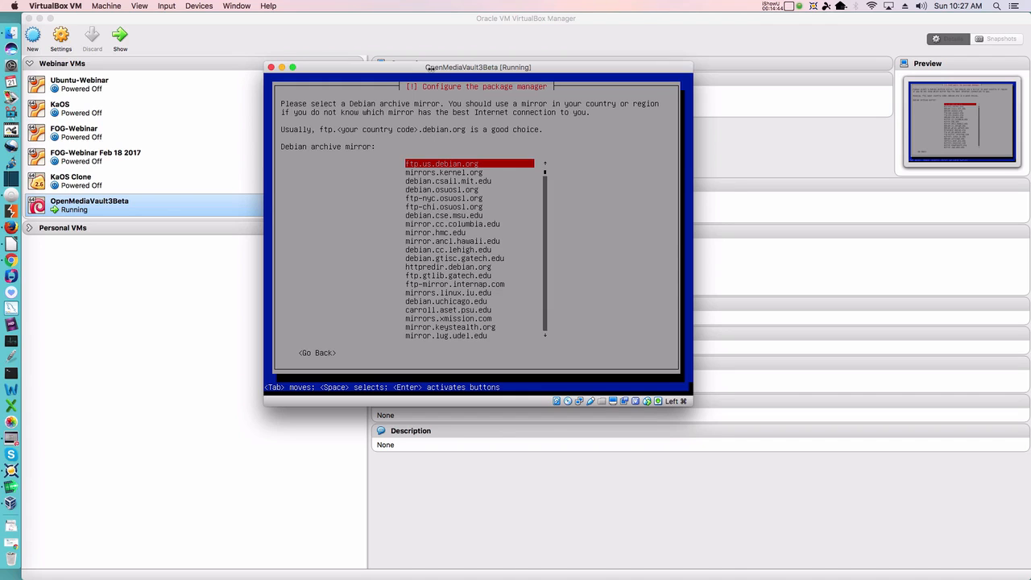
{"action": "key", "text": "Return"}
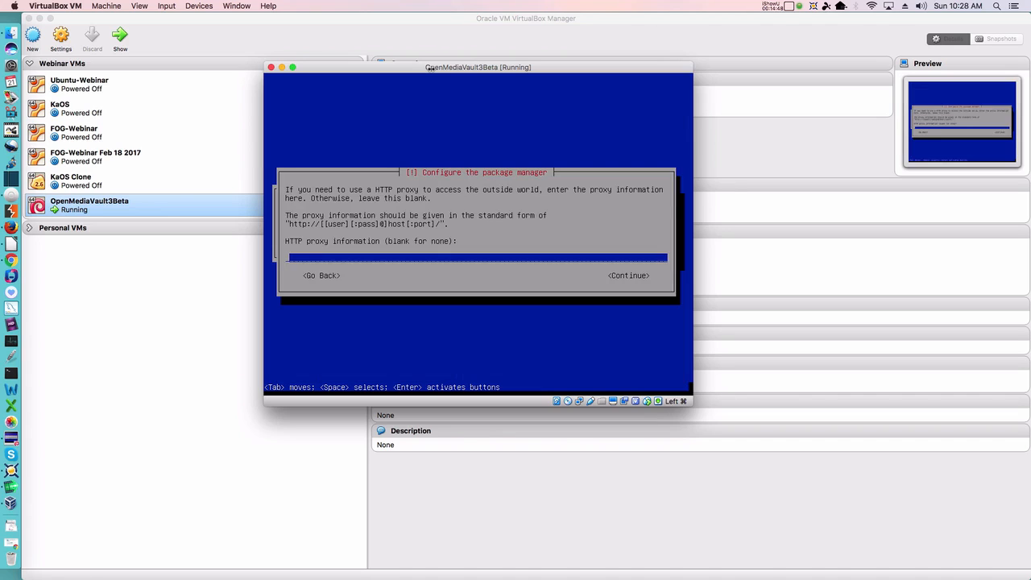
{"action": "key", "text": "Return"}
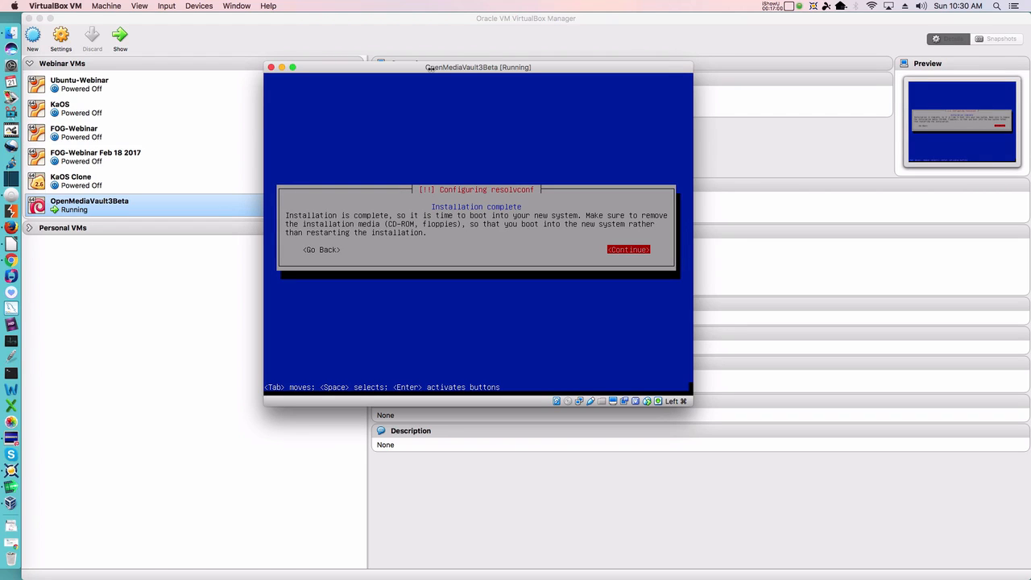
Step: Confirm the 'Installation complete' notice so the VM restarts into GRUB
{"action": "key", "text": "Return"}
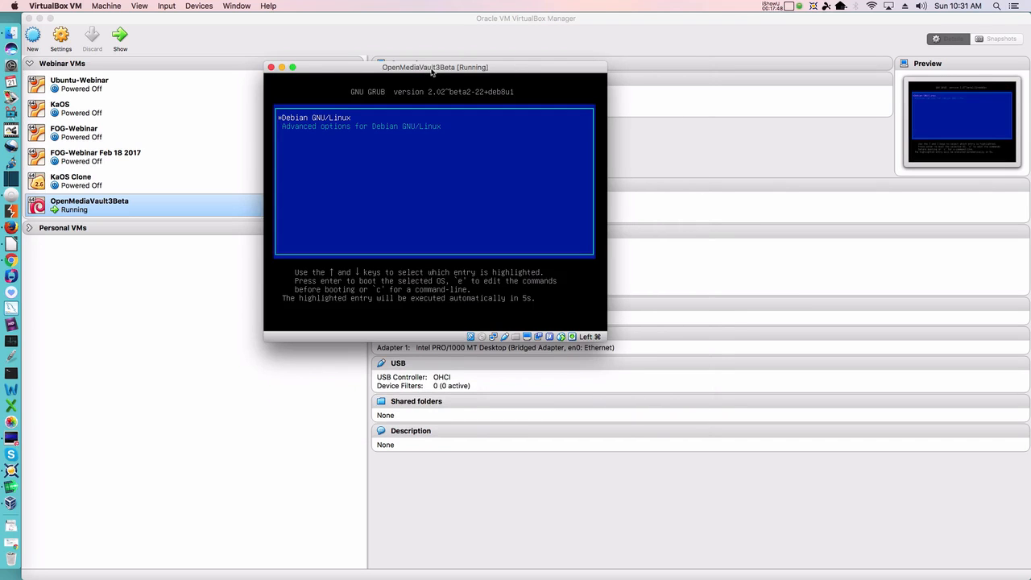
Step: Boot the Debian GNU/Linux GRUB entry and click into the VM console at the OMV3Beta login prompt
{"action": "key", "text": "Return"}
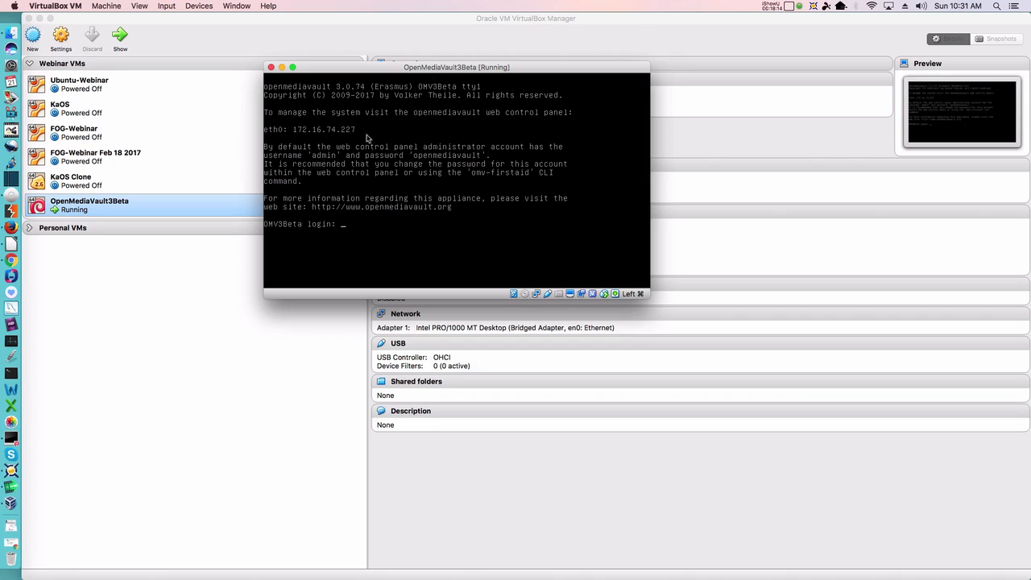
{"action": "left_click", "coordinate": [303, 135]}
Step: In a new Chrome tab, go to the control panel address 172.16.74.227
{"action": "left_click", "coordinate": [14, 261]}
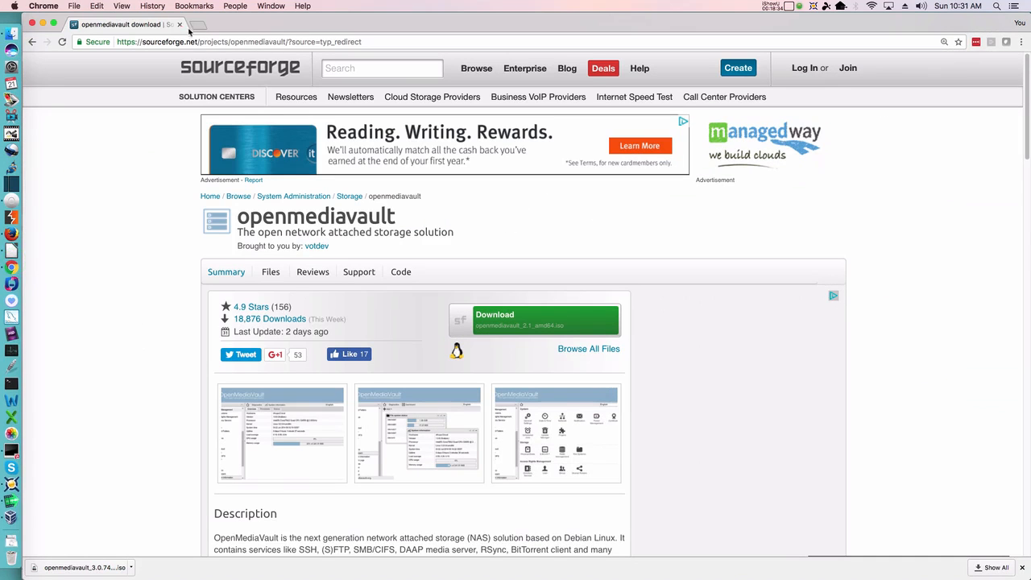
{"action": "left_click", "coordinate": [199, 24]}
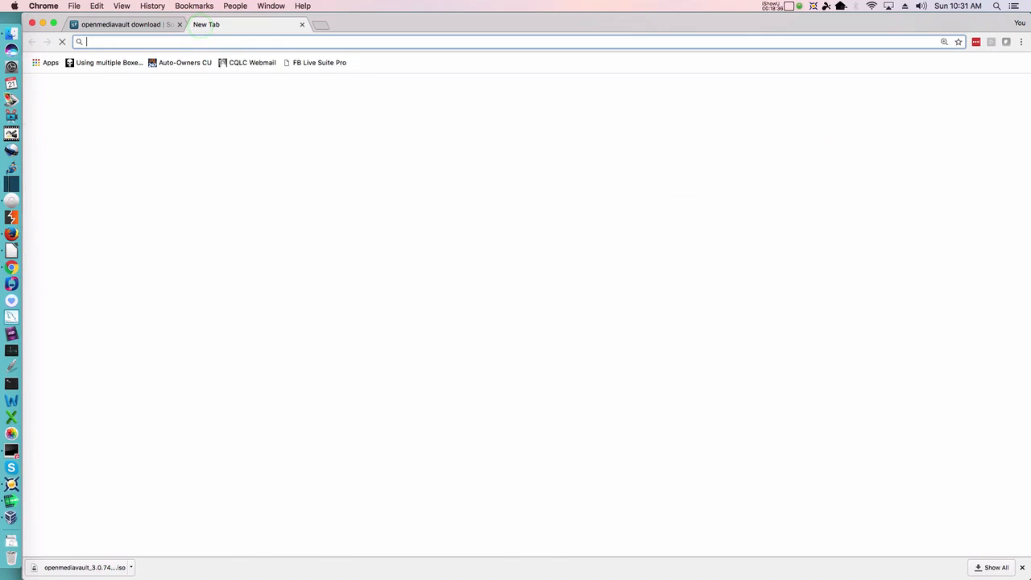
{"action": "type", "text": "172.16"}
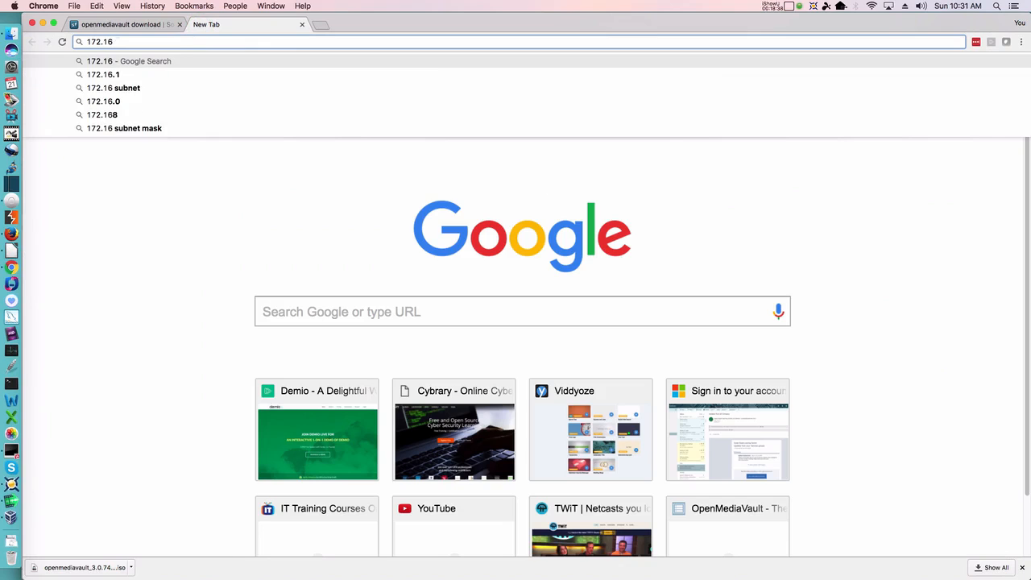
{"action": "type", "text": ".74.227"}
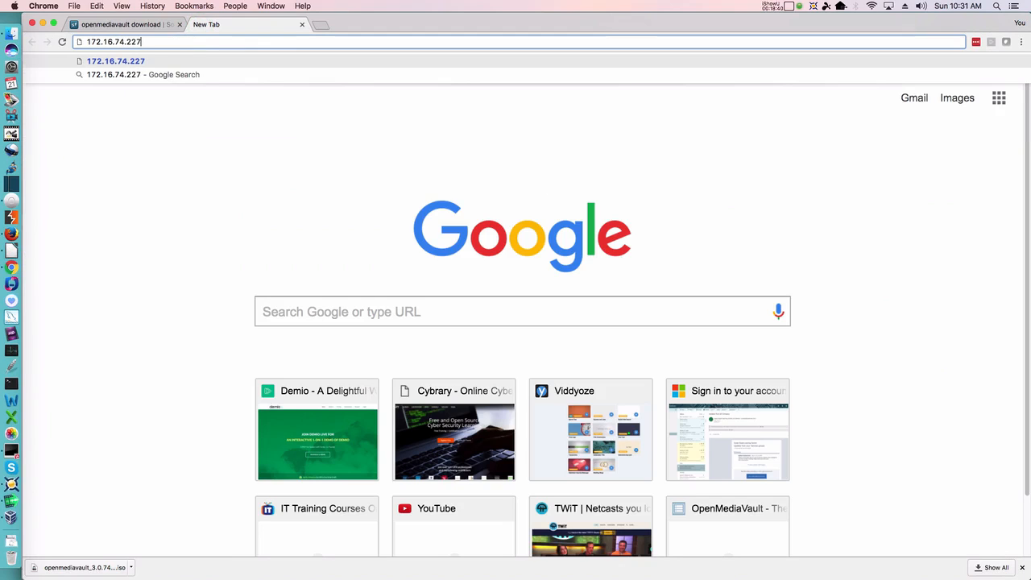
{"action": "key", "text": "Return"}
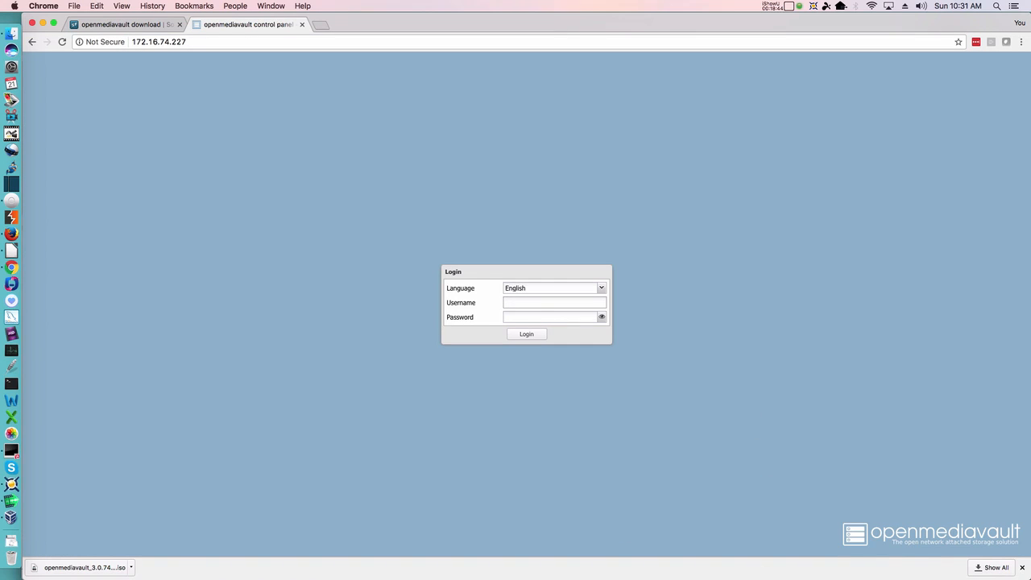
Step: Log in as admin with the default password, declining to save the password
{"action": "left_click", "coordinate": [1022, 567]}
{"action": "type", "text": "admin"}
{"action": "key", "text": "Tab"}
{"action": "type", "text": "openmediavaultlt"}
{"action": "key", "text": "Return"}
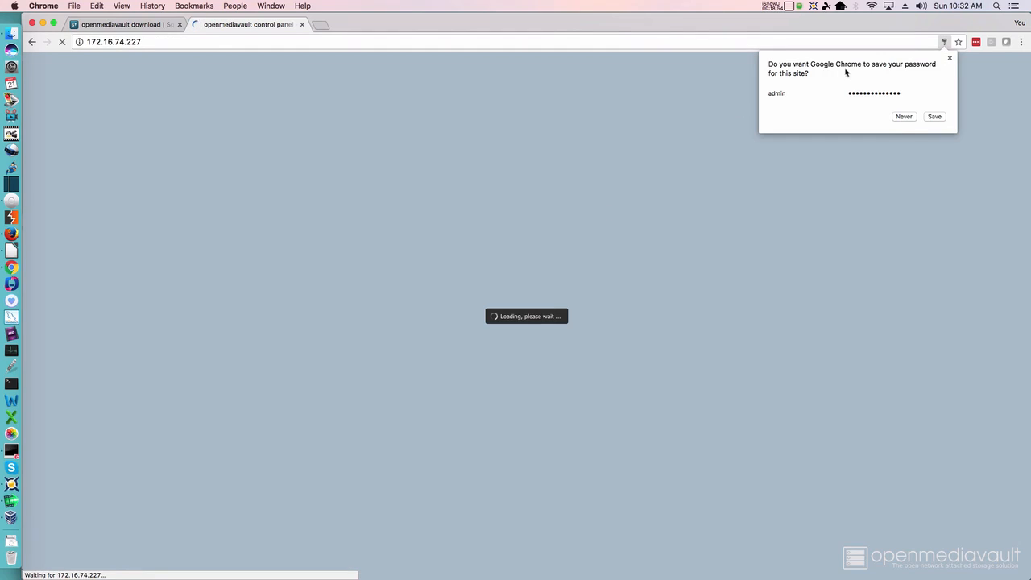
{"action": "left_click", "coordinate": [904, 117]}
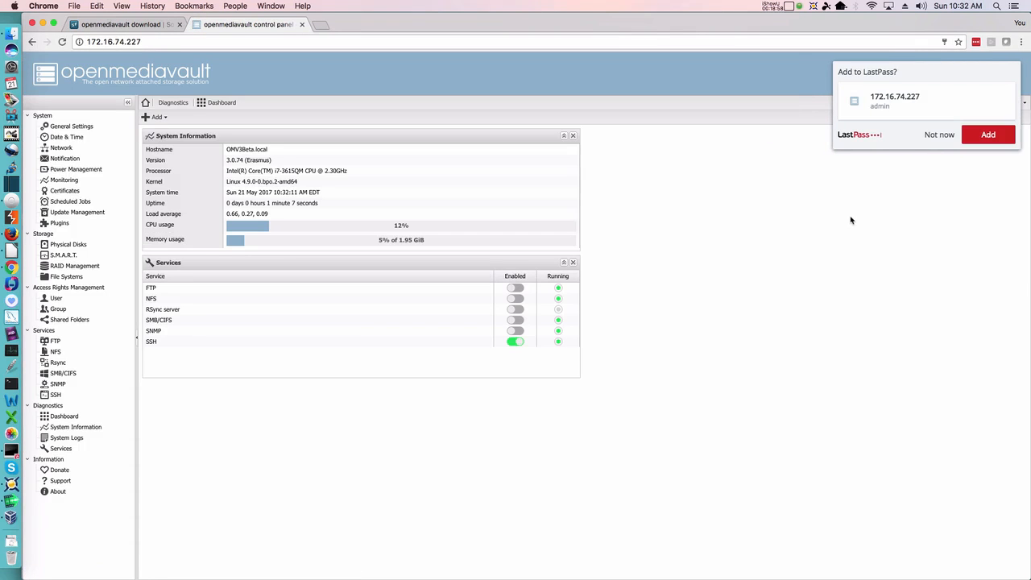
Step: Dismiss the remaining save-login popup, then open the iShowU menu to stop recording
{"action": "left_click", "coordinate": [942, 131]}
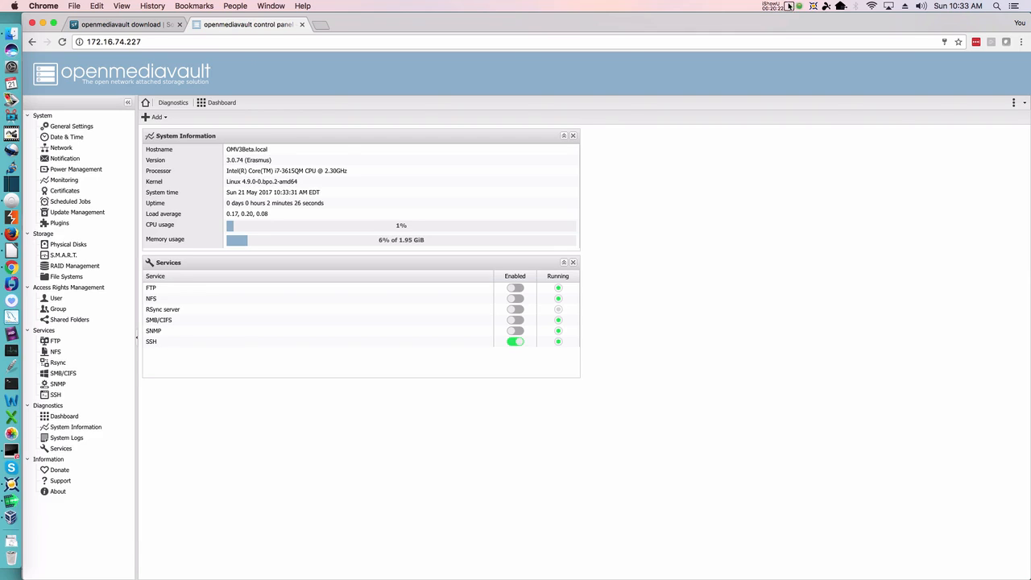
{"action": "left_click", "coordinate": [792, 6]}
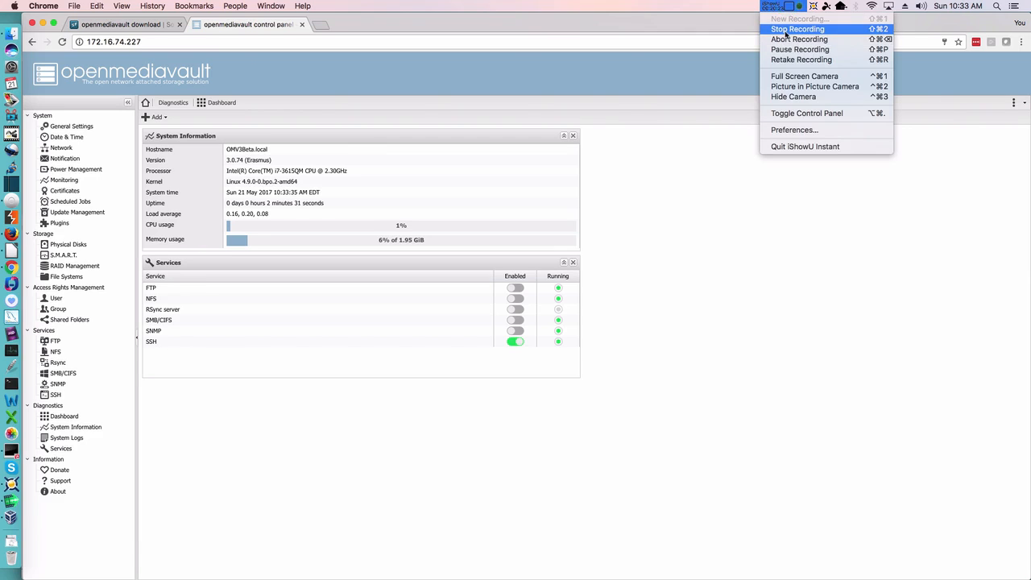